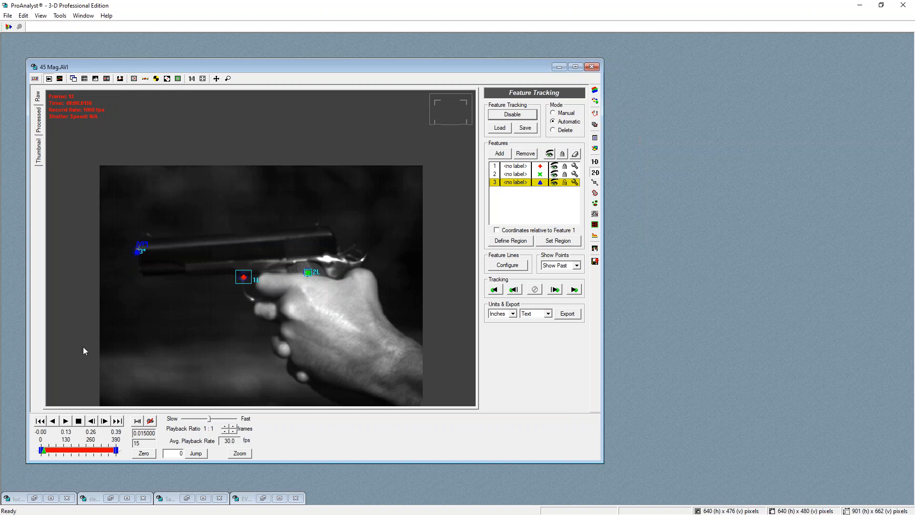
- Review feature 3's tracked path in 45 Mag.AVI and its Rotation and Distance Offset virtual point settings
{"action": "left_click_drag", "start_coordinate": [44, 450], "coordinate": [58, 452]}
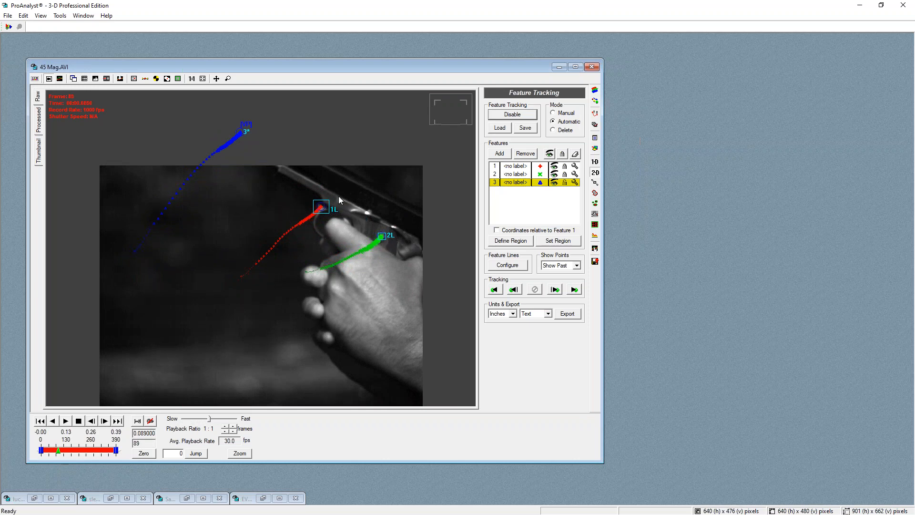
{"action": "mouse_move", "coordinate": [60, 453]}
{"action": "left_mouse_down"}
{"action": "mouse_move", "coordinate": [108, 473]}
{"action": "mouse_move", "coordinate": [50, 453]}
{"action": "mouse_move", "coordinate": [58, 454]}
{"action": "left_mouse_up"}
{"action": "left_click", "coordinate": [575, 183]}
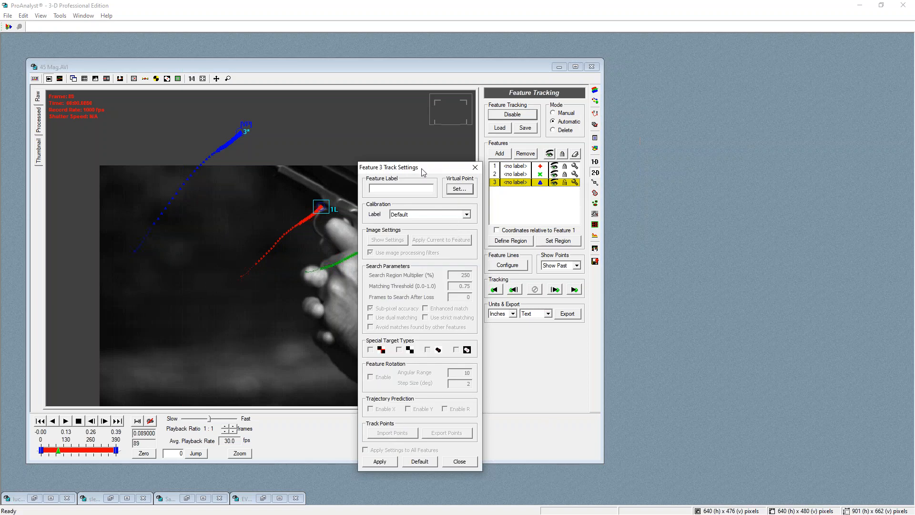
{"action": "left_click", "coordinate": [459, 190]}
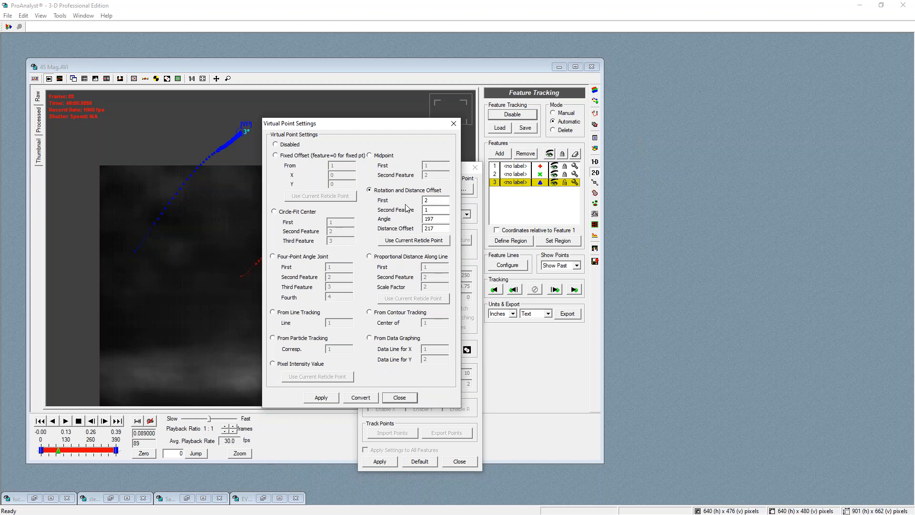
{"action": "left_click_drag", "start_coordinate": [391, 125], "coordinate": [677, 131]}
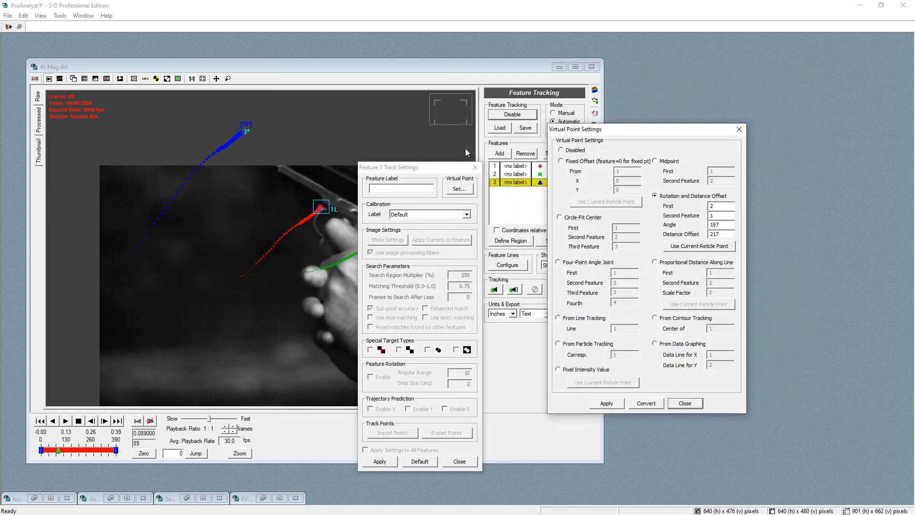
{"action": "left_click_drag", "start_coordinate": [58, 451], "coordinate": [45, 451]}
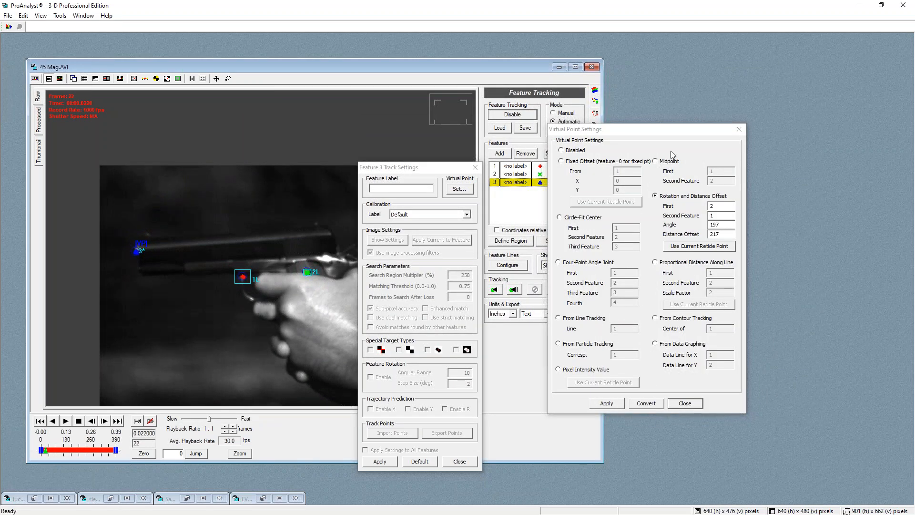
{"action": "left_click", "coordinate": [738, 129]}
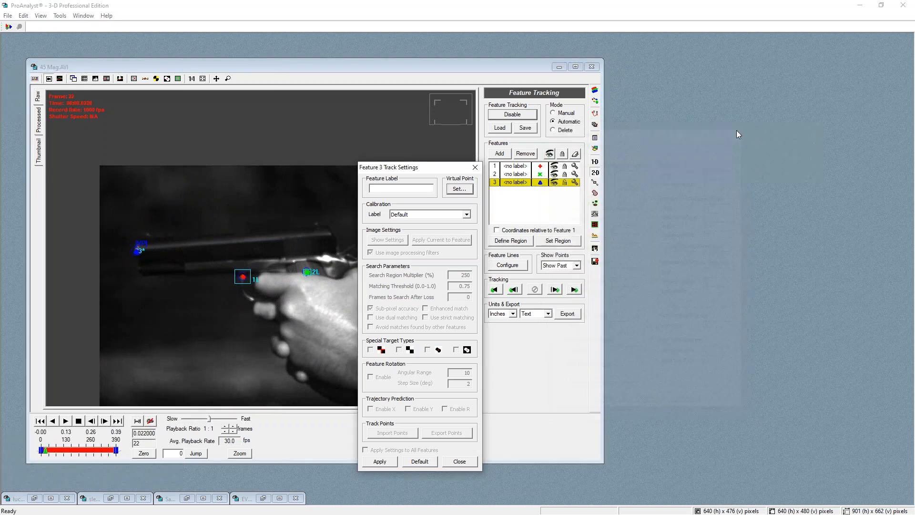
{"action": "left_click", "coordinate": [475, 167]}
- Add a fourth tracking feature and set its virtual point type to Rotation and Distance Offset from features 1 and 2
{"action": "left_click", "coordinate": [499, 153]}
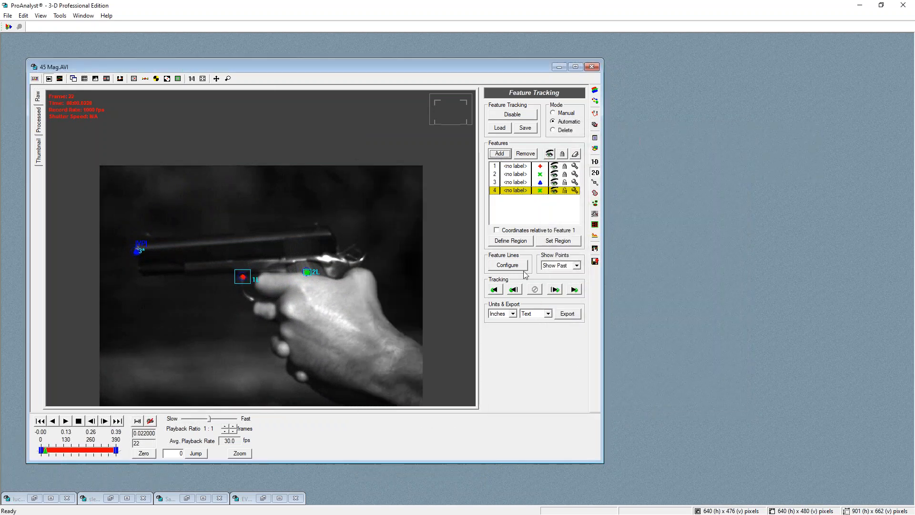
{"action": "left_click", "coordinate": [574, 191]}
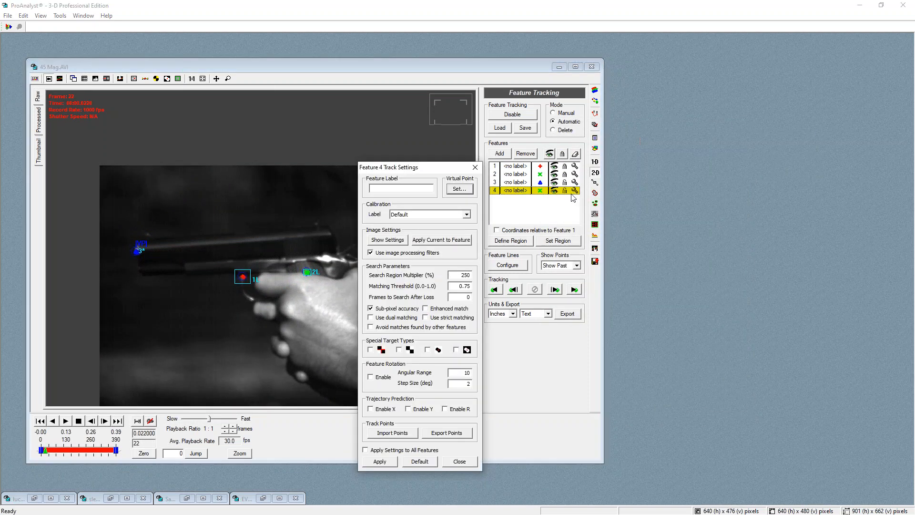
{"action": "left_click", "coordinate": [459, 189]}
{"action": "left_click_drag", "start_coordinate": [425, 174], "coordinate": [506, 348]}
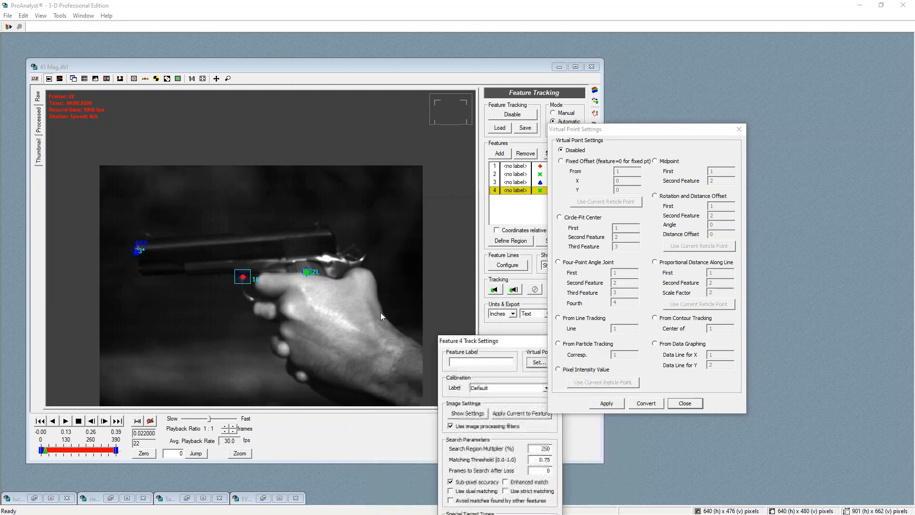
{"action": "left_click", "coordinate": [674, 197]}
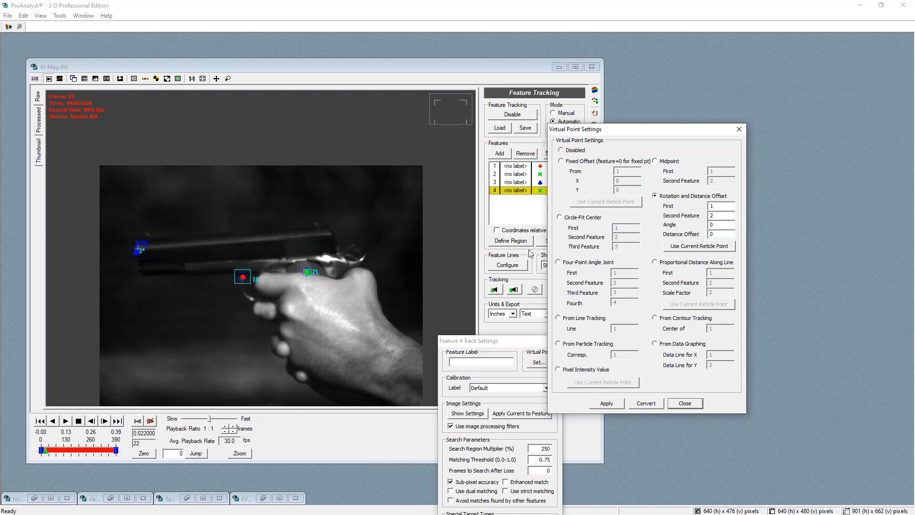
- Place the reticle at the upper rear end of the pistol's slide and apply it as feature 4's offset point
{"action": "left_click", "coordinate": [365, 259]}
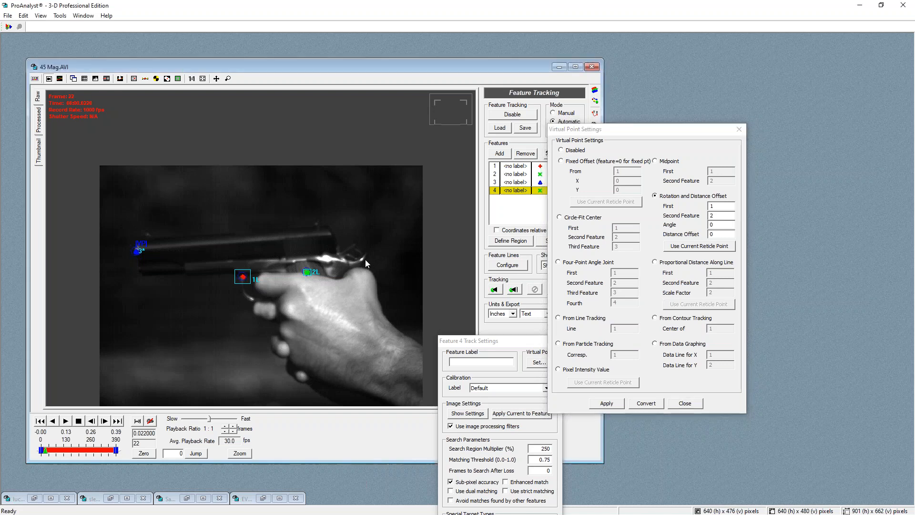
{"action": "left_click", "coordinate": [135, 79]}
{"action": "left_click", "coordinate": [333, 236]}
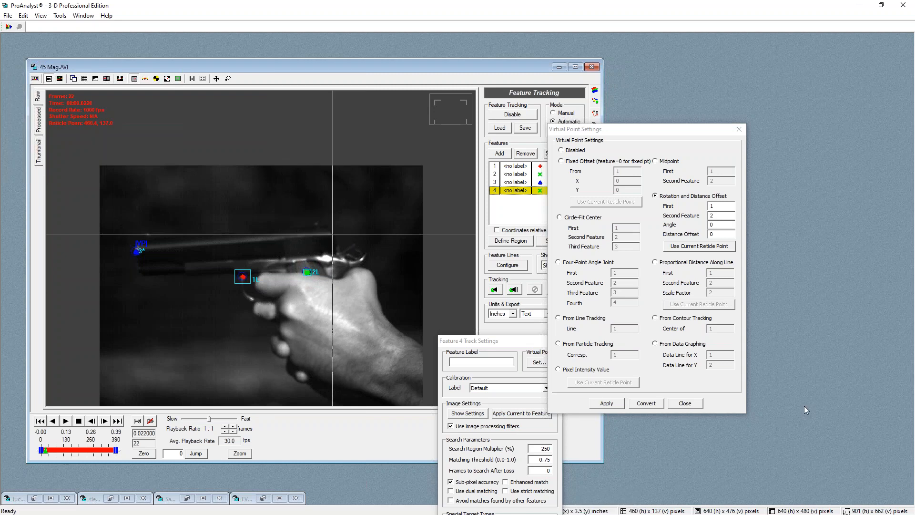
{"action": "left_click", "coordinate": [686, 246]}
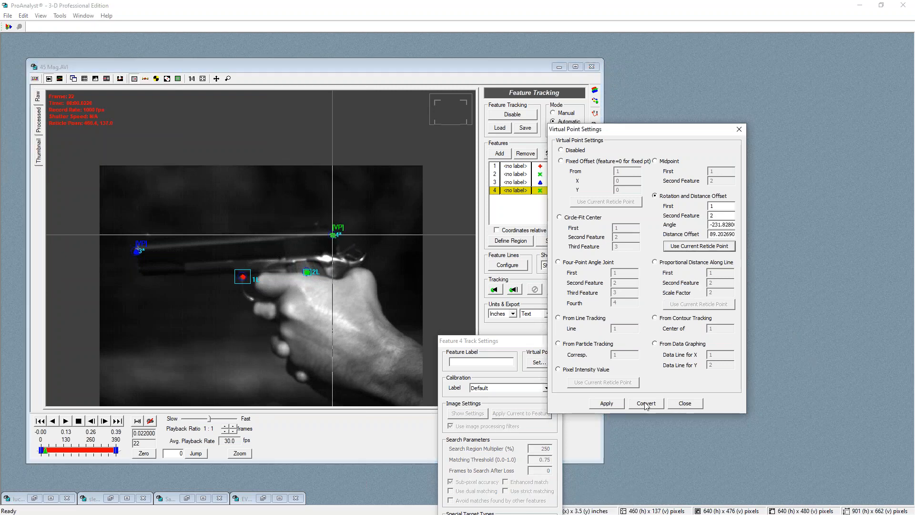
{"action": "left_click", "coordinate": [607, 403]}
{"action": "left_click", "coordinate": [686, 406]}
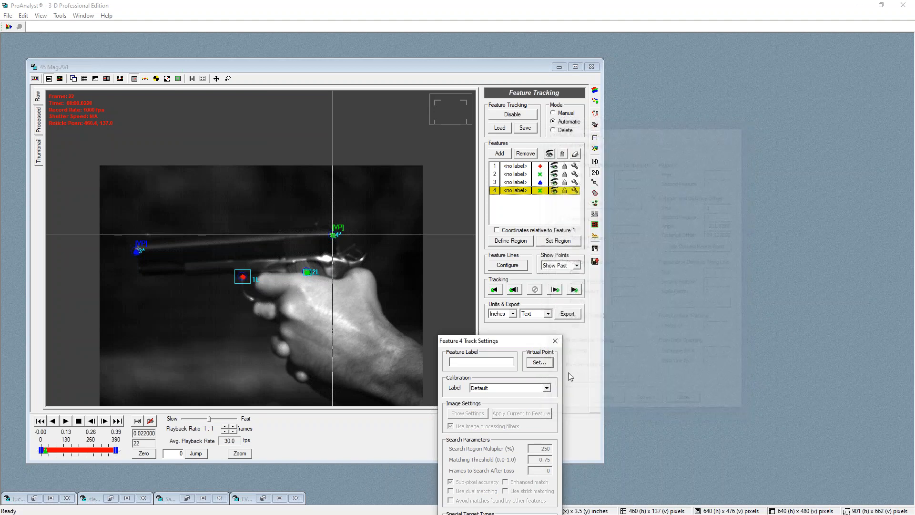
{"action": "left_click", "coordinate": [554, 341]}
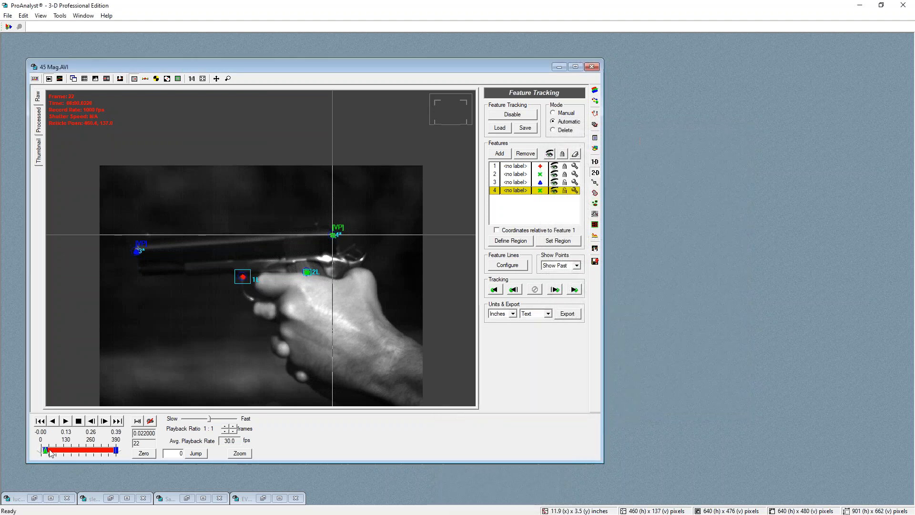
- Advance the clip to frame 161 to check the virtual points, and close 45 Mag.AVI without saving the tracking changes
{"action": "mouse_move", "coordinate": [46, 451]}
{"action": "left_mouse_down"}
{"action": "mouse_move", "coordinate": [102, 473]}
{"action": "mouse_move", "coordinate": [45, 453]}
{"action": "mouse_move", "coordinate": [84, 459]}
{"action": "mouse_move", "coordinate": [73, 456]}
{"action": "left_mouse_up"}
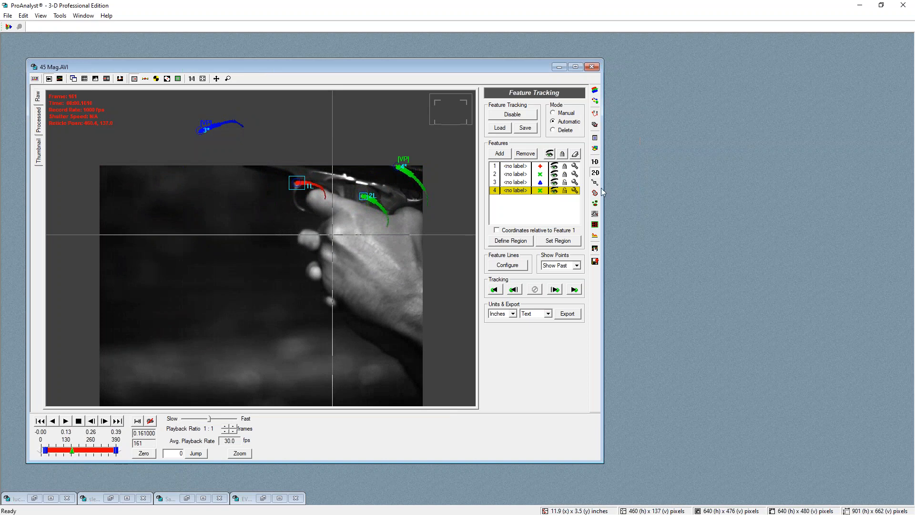
{"action": "left_click", "coordinate": [591, 67]}
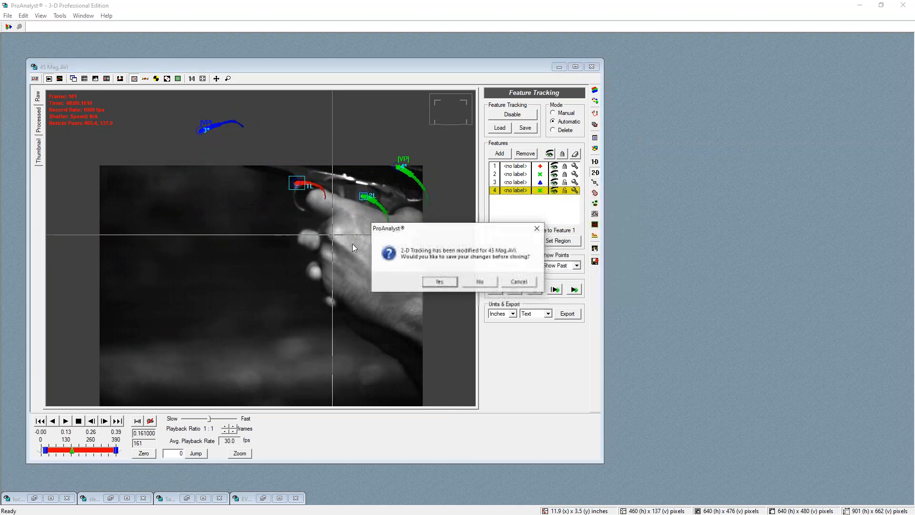
{"action": "left_click", "coordinate": [481, 283]}
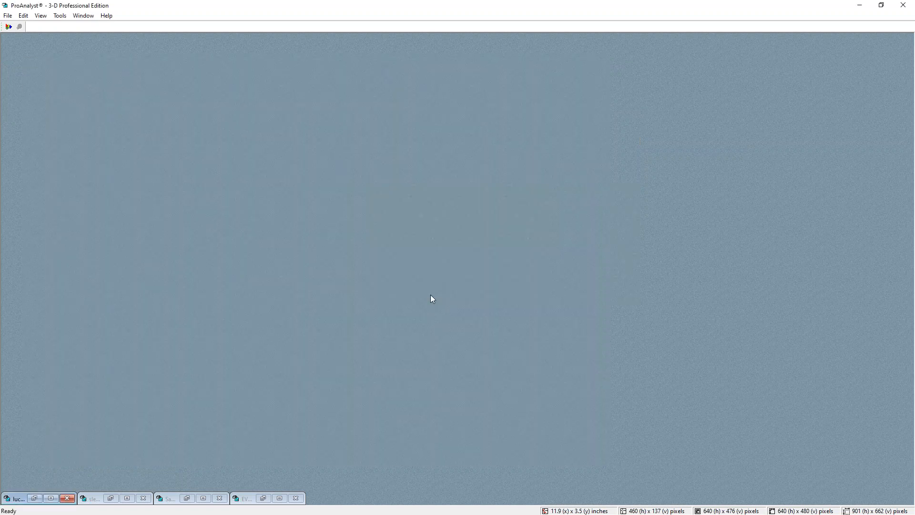
- Restore the minimized EVT77.AVI window and move the particle tracking clip to frame 130
{"action": "left_click", "coordinate": [249, 503]}
{"action": "double_click", "coordinate": [248, 503]}
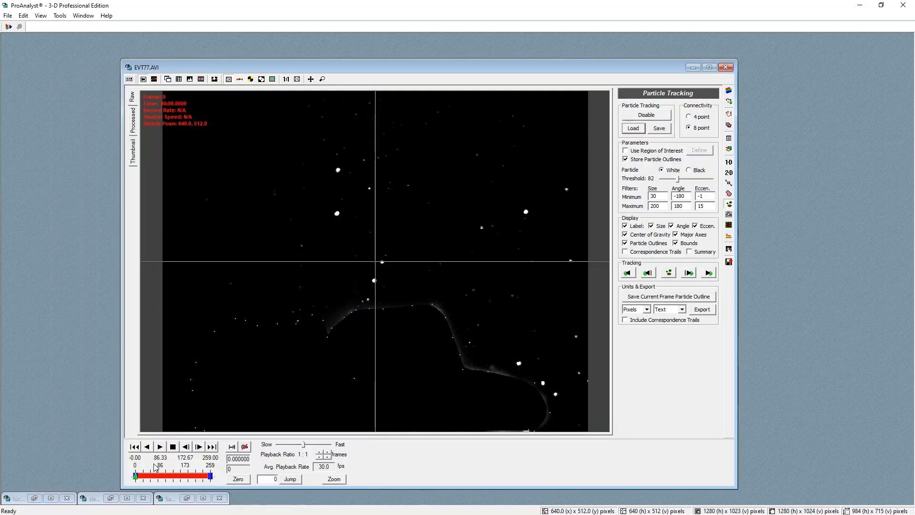
{"action": "left_click_drag", "start_coordinate": [136, 477], "coordinate": [174, 495]}
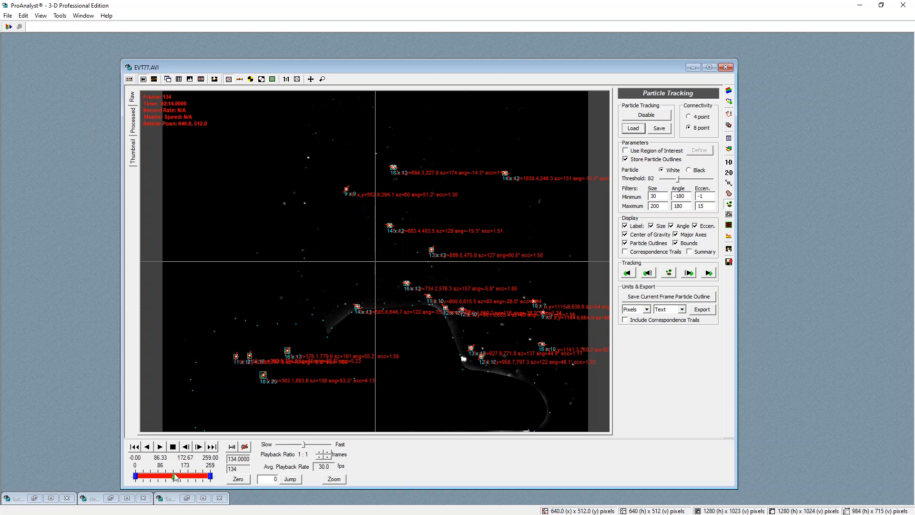
{"action": "left_click_drag", "start_coordinate": [174, 478], "coordinate": [174, 477]}
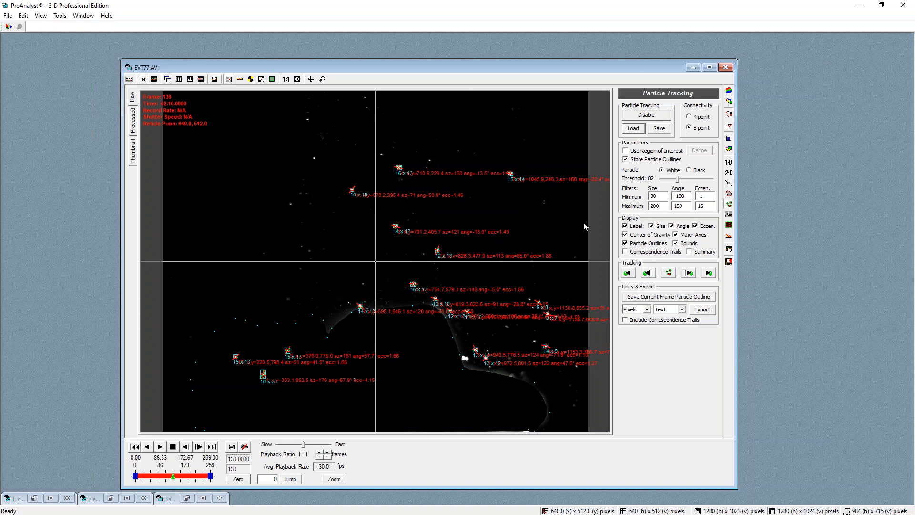
- Show the particles' correspondence trails, advance to frame 157 and place the reticle near the start of trail 104
{"action": "left_click", "coordinate": [624, 251]}
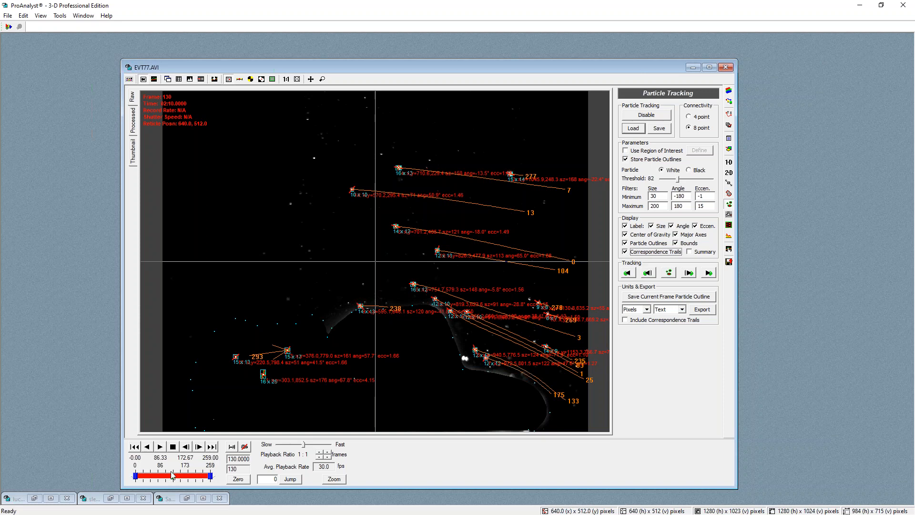
{"action": "mouse_move", "coordinate": [173, 476]}
{"action": "left_mouse_down"}
{"action": "mouse_move", "coordinate": [197, 484]}
{"action": "mouse_move", "coordinate": [181, 478]}
{"action": "left_mouse_up"}
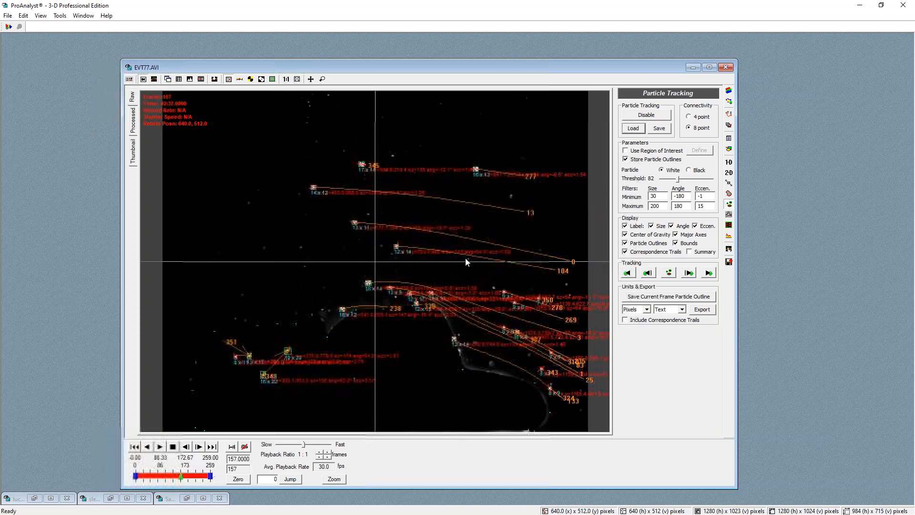
{"action": "left_click", "coordinate": [561, 272]}
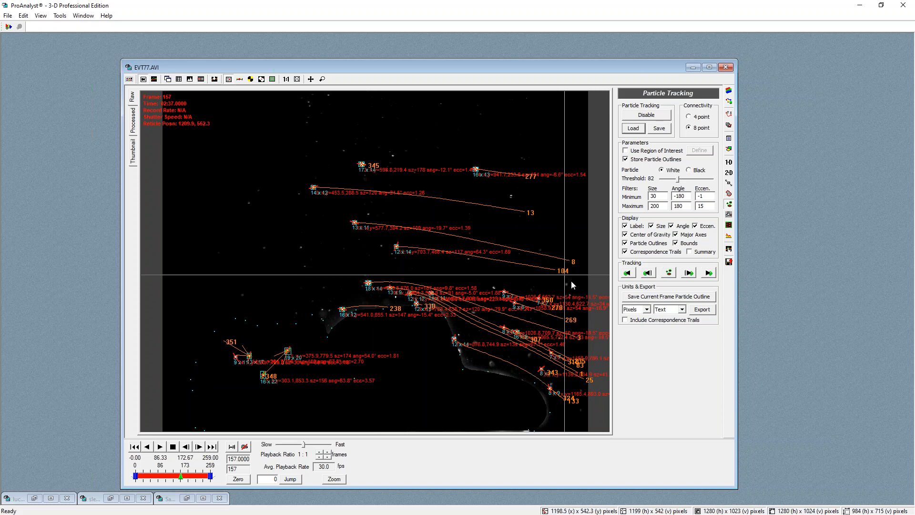
{"action": "left_click", "coordinate": [573, 275]}
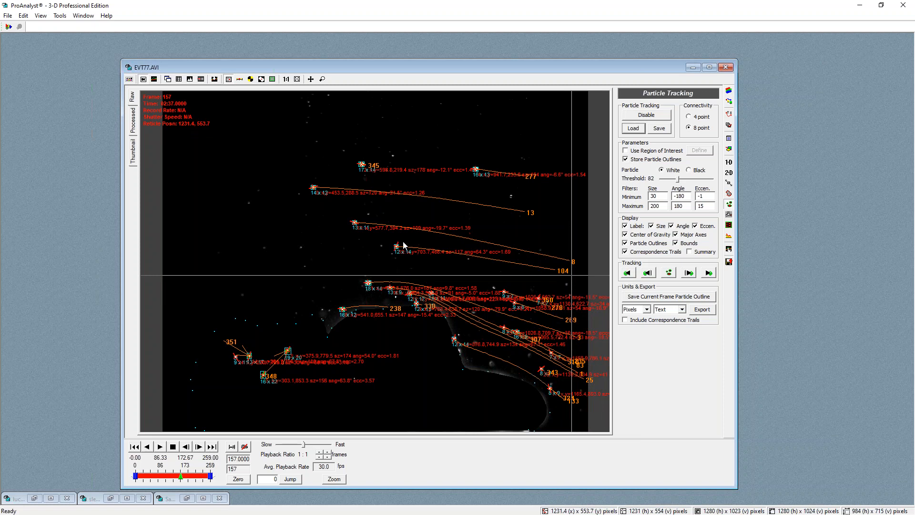
- Add a 2-D tracking feature and define it as a virtual point from particle tracking correspondence 104
{"action": "left_click", "coordinate": [729, 173]}
{"action": "left_click", "coordinate": [633, 153]}
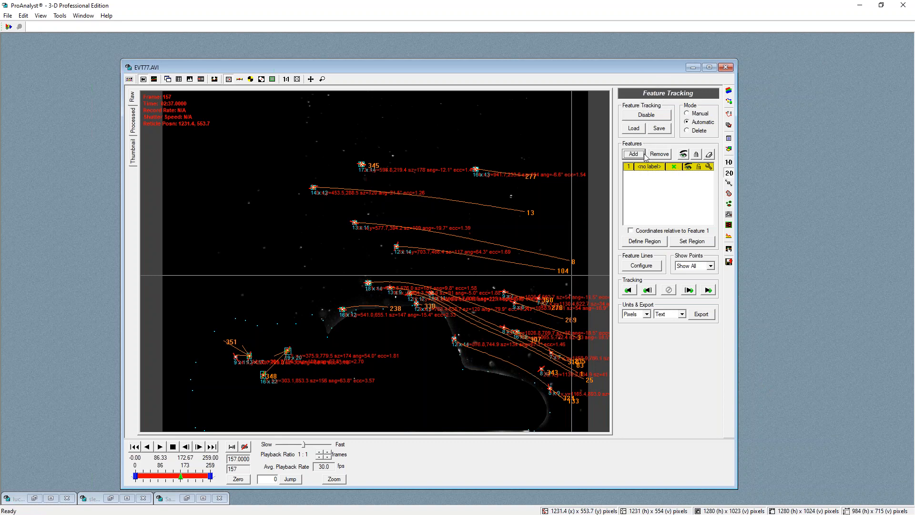
{"action": "left_click", "coordinate": [709, 167]}
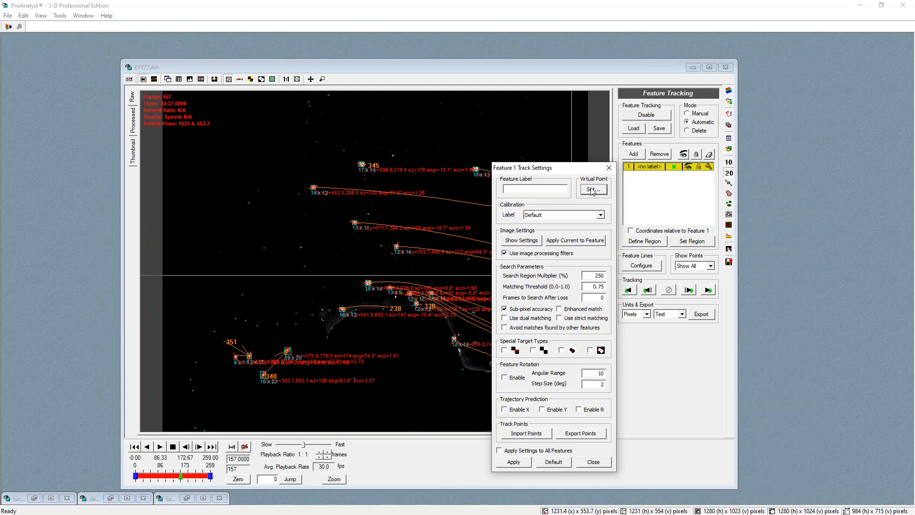
{"action": "left_click", "coordinate": [592, 189]}
{"action": "left_click_drag", "start_coordinate": [514, 222], "coordinate": [670, 109]}
{"action": "left_click", "coordinate": [539, 323]}
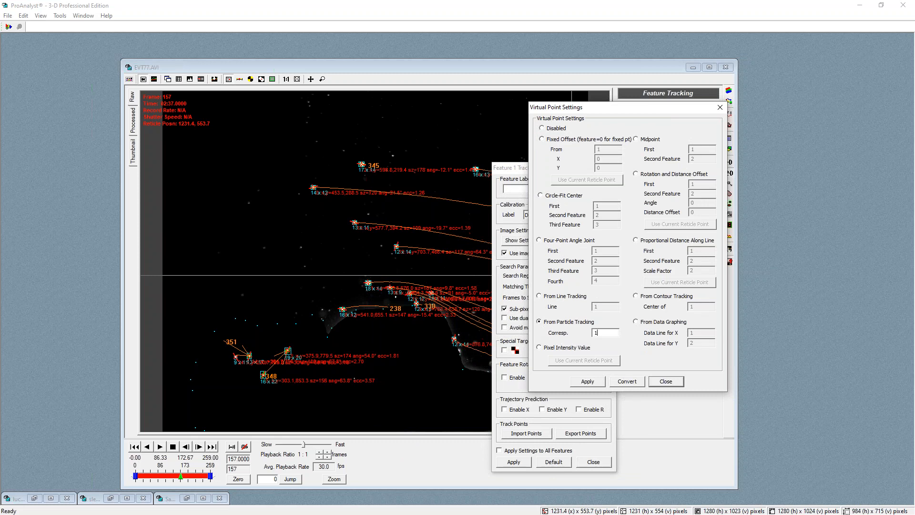
{"action": "left_click", "coordinate": [586, 381]}
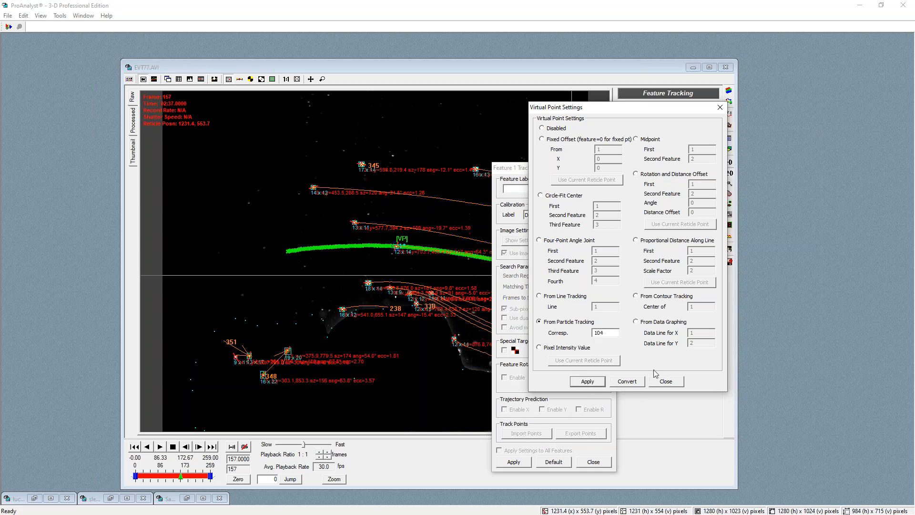
{"action": "left_click", "coordinate": [667, 382]}
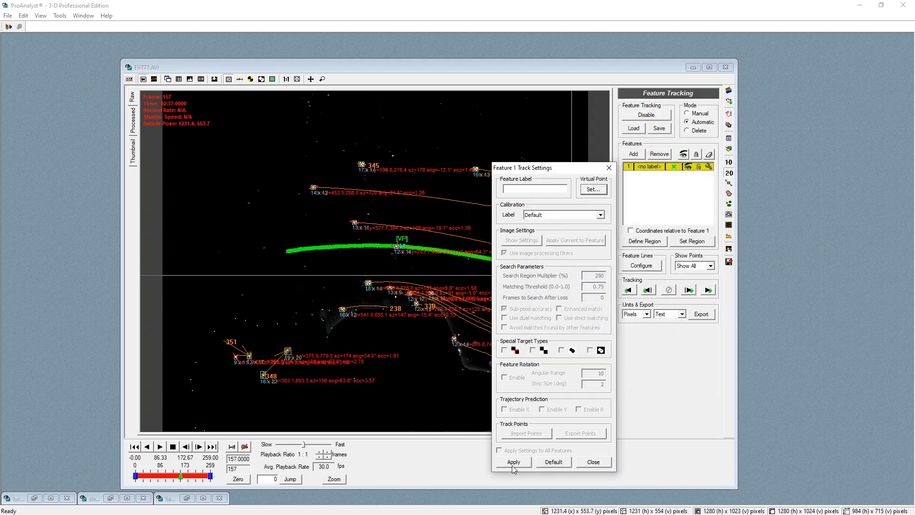
{"action": "left_click", "coordinate": [595, 462]}
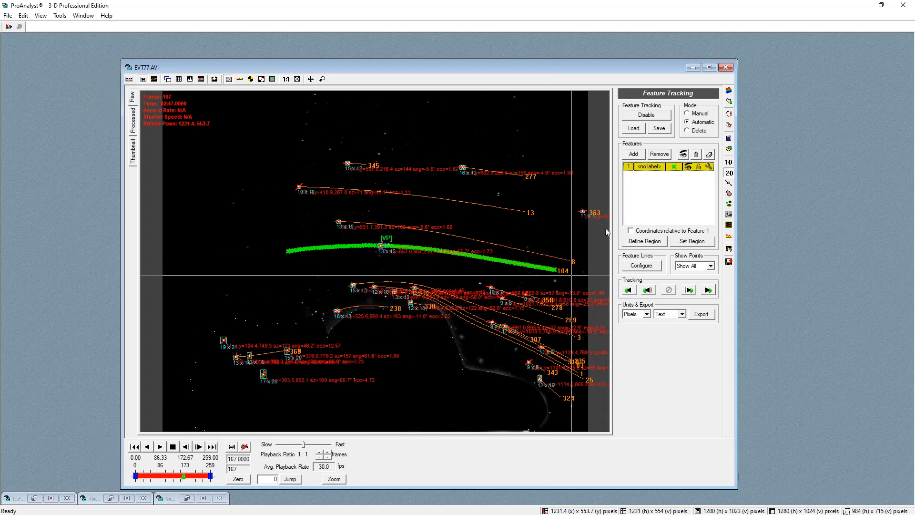
- Advance to frame 221 to follow the virtual point, and close EVT77.AVI without saving the 2-D tracking changes
{"action": "left_click_drag", "start_coordinate": [184, 478], "coordinate": [206, 478]}
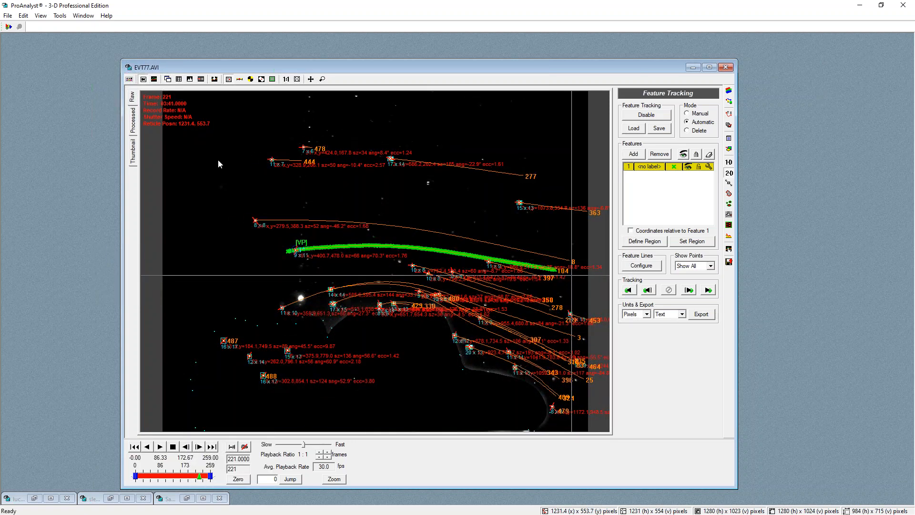
{"action": "left_click", "coordinate": [725, 66]}
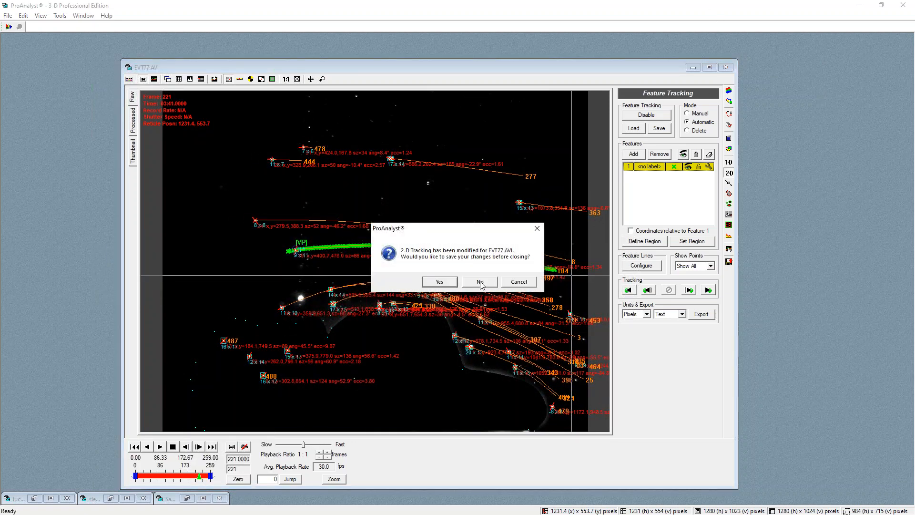
{"action": "left_click", "coordinate": [480, 283]}
- Restore the minimized sled.avi window and enlarge it to about 817 by 552 pixels
{"action": "double_click", "coordinate": [92, 502]}
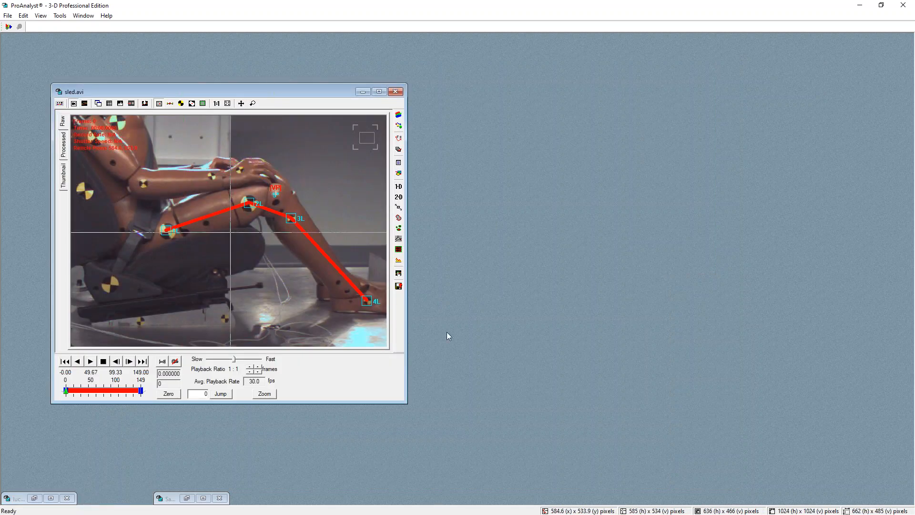
{"action": "left_click_drag", "start_coordinate": [406, 406], "coordinate": [479, 434]}
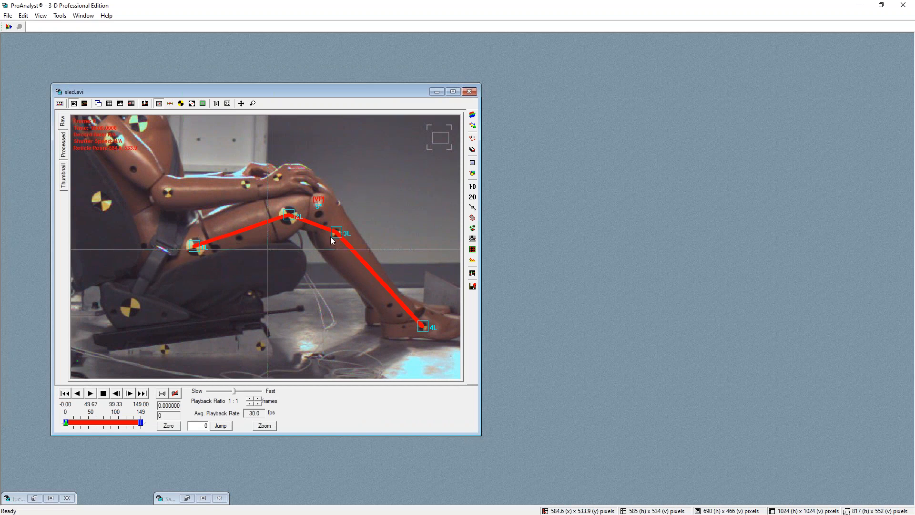
- Scrub sled.avi from frame 0 to frame 32 and back, viewing the whole dummy and the tracked leg features
{"action": "mouse_move", "coordinate": [66, 423]}
{"action": "left_mouse_down"}
{"action": "mouse_move", "coordinate": [94, 425]}
{"action": "mouse_move", "coordinate": [82, 423]}
{"action": "left_mouse_up"}
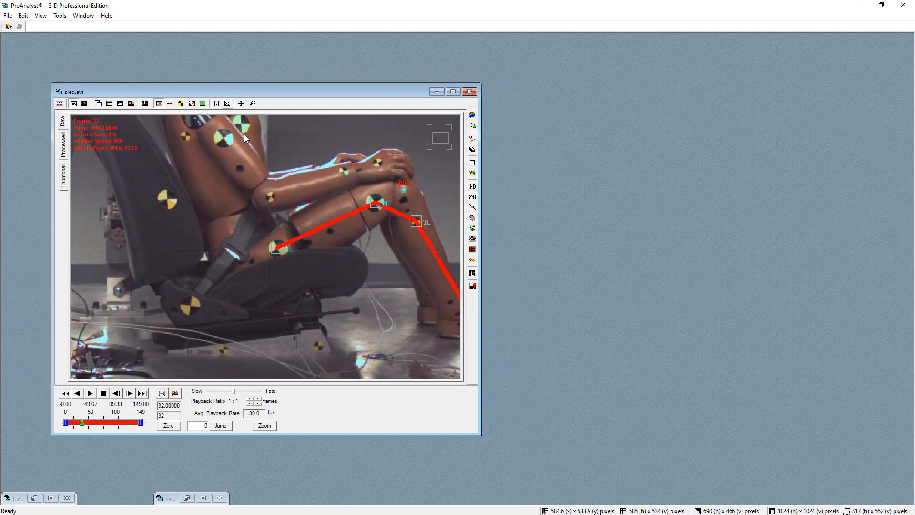
{"action": "scroll", "coordinate": [272, 233], "scroll_direction": "down", "scroll_amount": 2}
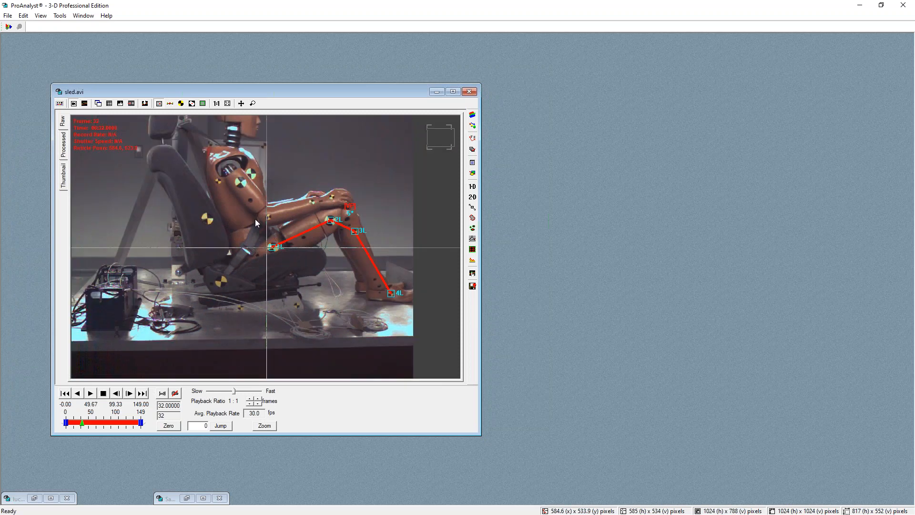
{"action": "scroll", "coordinate": [254, 221], "scroll_direction": "down", "scroll_amount": 1}
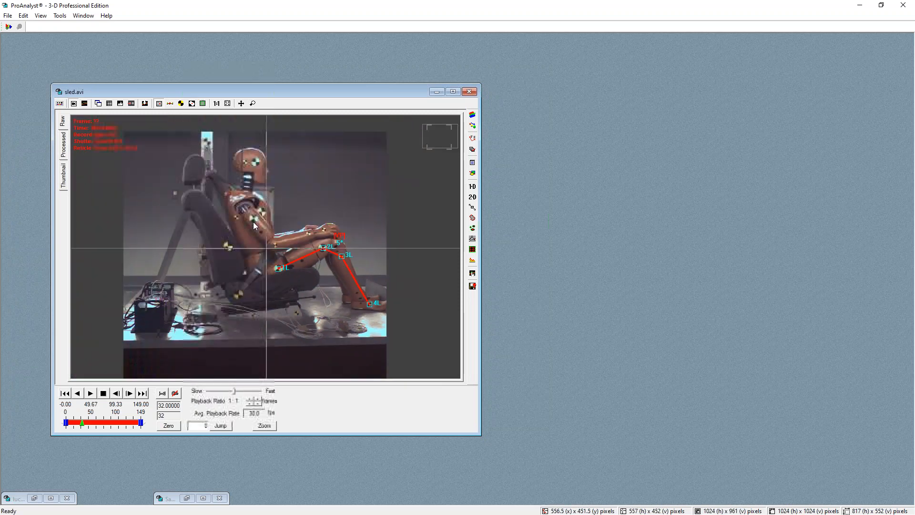
{"action": "scroll", "coordinate": [254, 279], "scroll_direction": "up", "scroll_amount": 1}
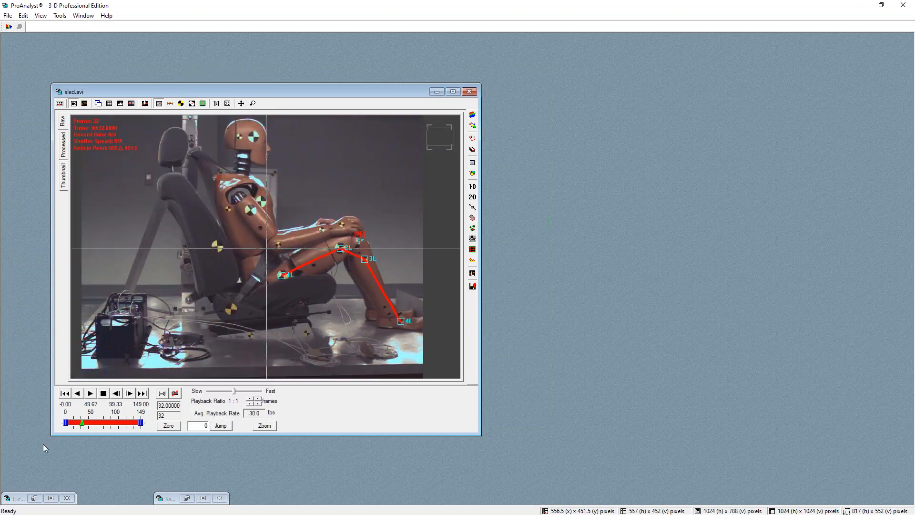
{"action": "mouse_move", "coordinate": [80, 422]}
{"action": "left_mouse_down"}
{"action": "mouse_move", "coordinate": [93, 422]}
{"action": "mouse_move", "coordinate": [66, 422]}
{"action": "left_mouse_up"}
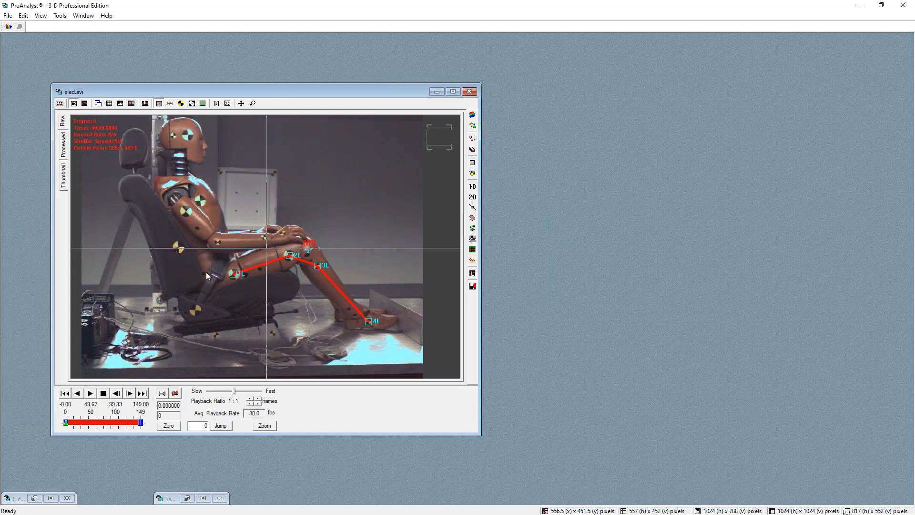
- Show sled.avi's 2-D feature tracking and inspect the four-point angle joint settings of virtual point feature 5
{"action": "left_click", "coordinate": [472, 197]}
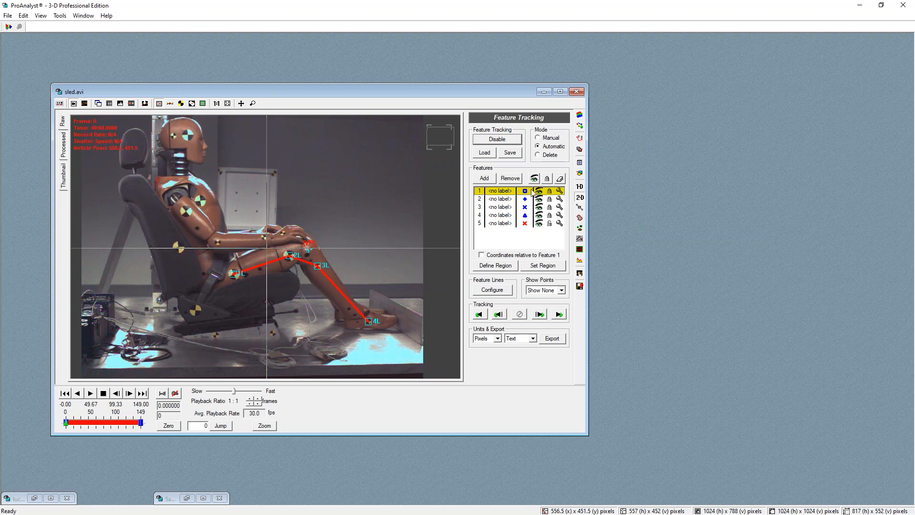
{"action": "left_click", "coordinate": [559, 223]}
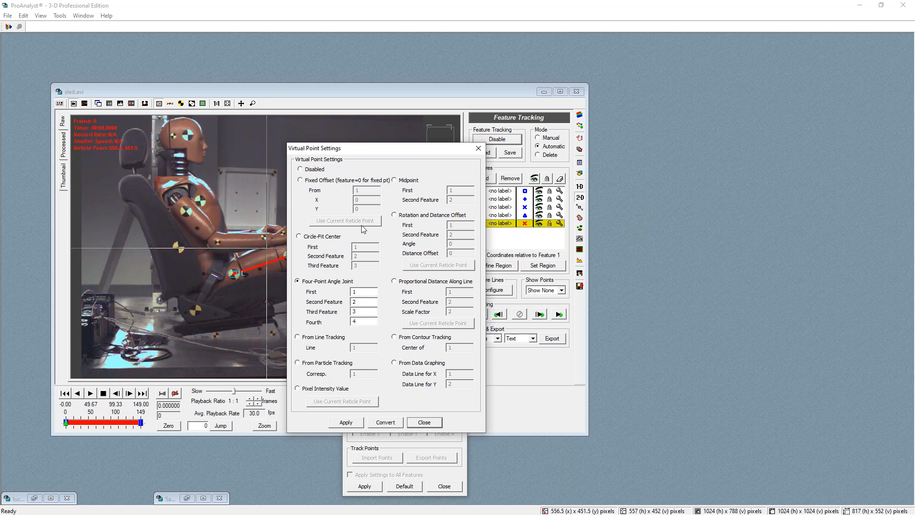
{"action": "left_click", "coordinate": [424, 422]}
{"action": "left_click", "coordinate": [460, 193]}
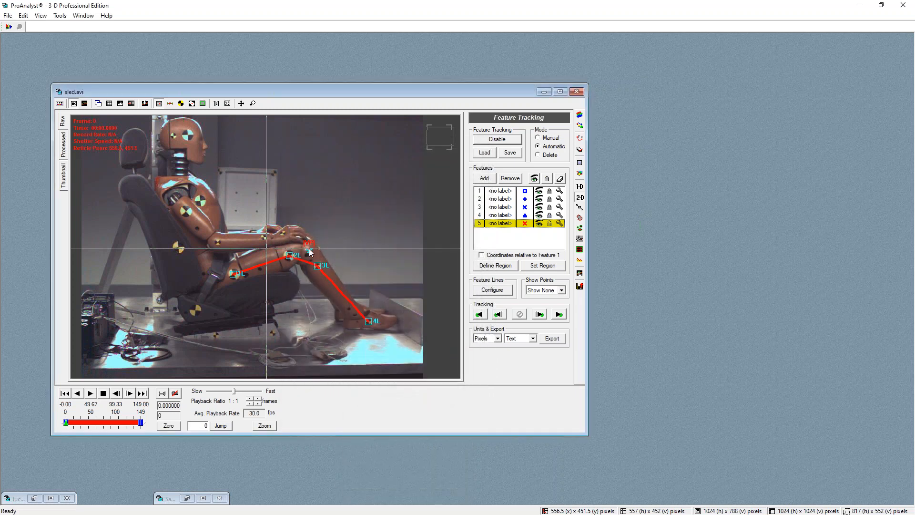
- Examine feature 5's virtual point at the dummy's knee up close, and close sled.avi
{"action": "scroll", "coordinate": [314, 251], "scroll_direction": "up", "scroll_amount": 6}
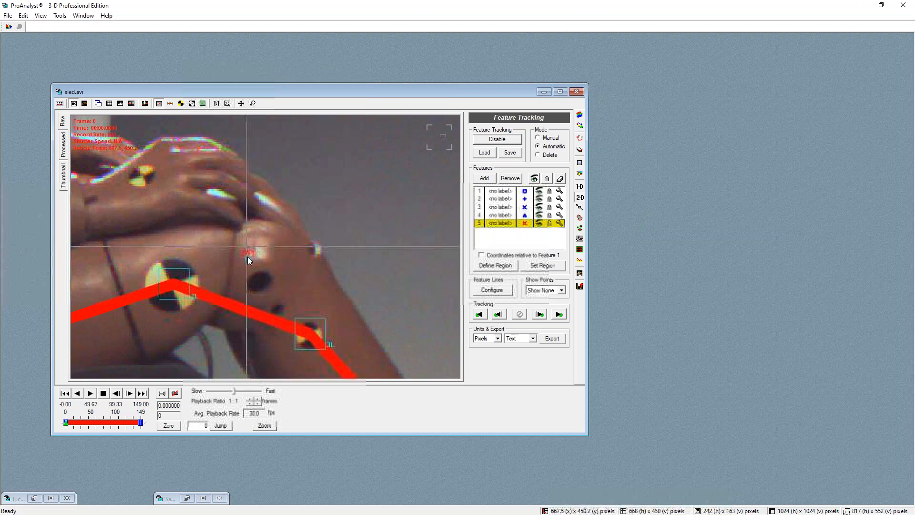
{"action": "scroll", "coordinate": [253, 271], "scroll_direction": "down", "scroll_amount": 6}
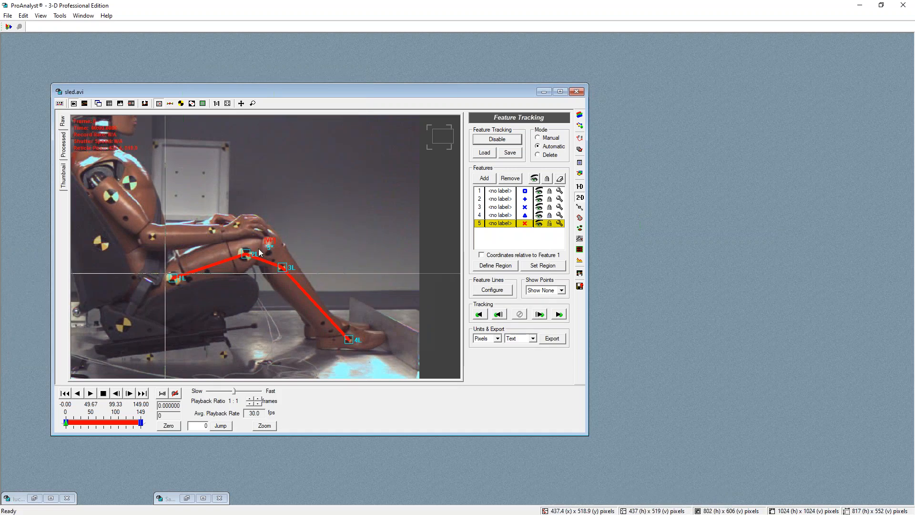
{"action": "left_click", "coordinate": [576, 91]}
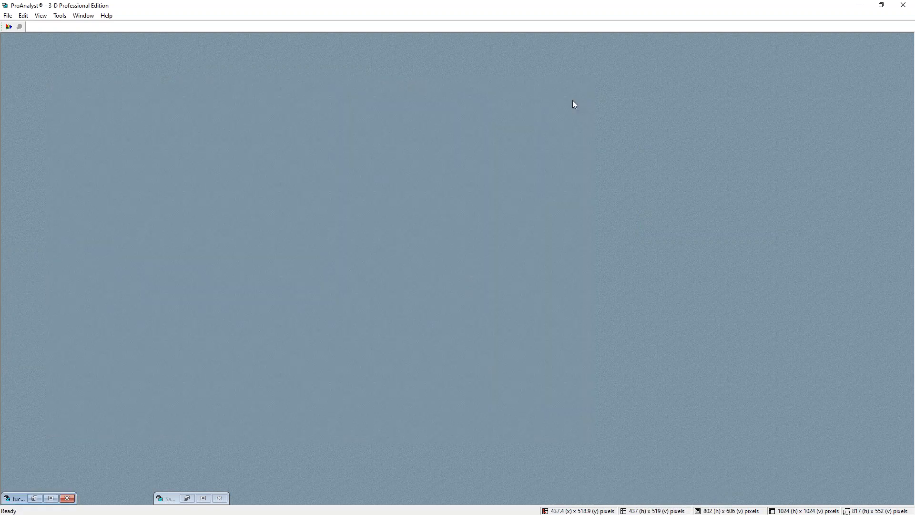
- Restore and maximize the minimized Sapien XT 23mm image sequence, and show its contour tracking around frame 151
{"action": "double_click", "coordinate": [169, 498]}
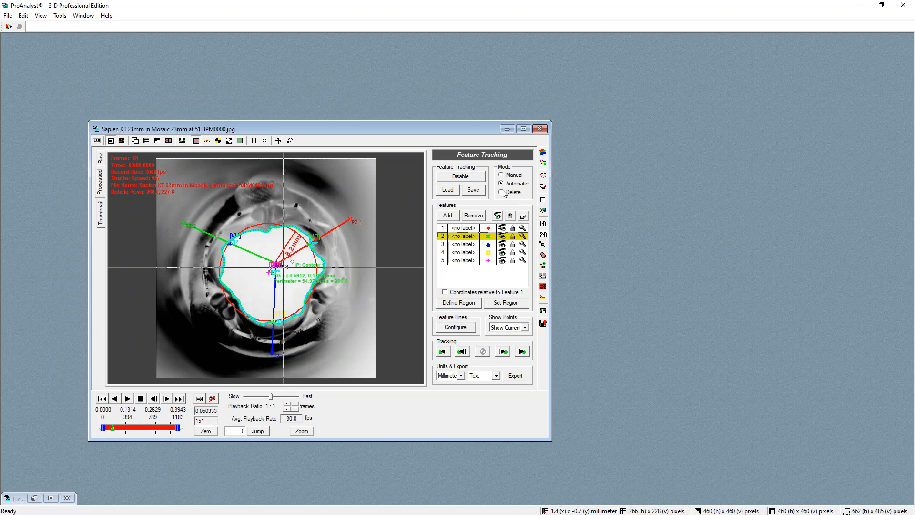
{"action": "left_click", "coordinate": [523, 129]}
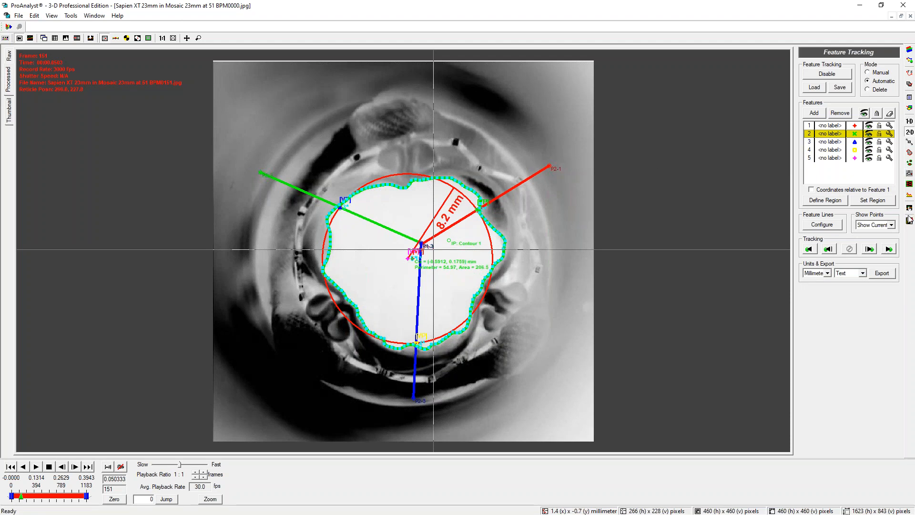
{"action": "left_click", "coordinate": [909, 153]}
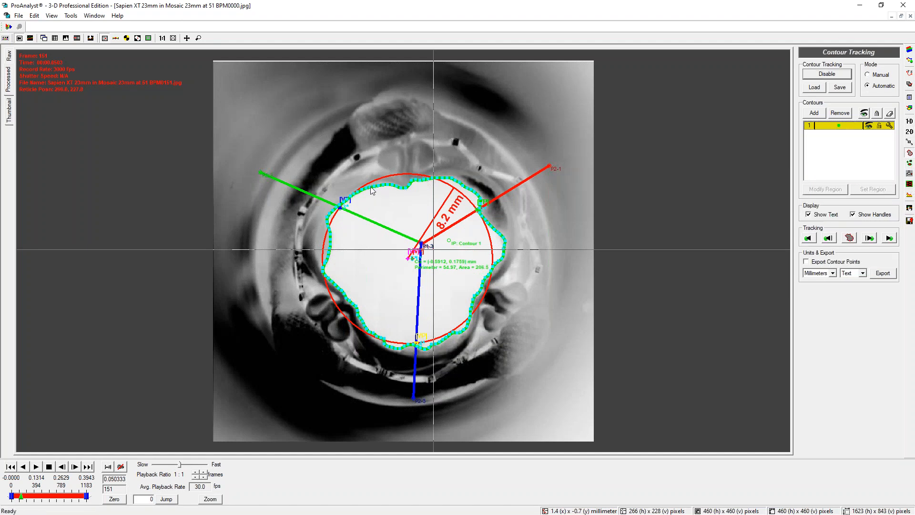
{"action": "mouse_move", "coordinate": [19, 498]}
{"action": "left_mouse_down"}
{"action": "mouse_move", "coordinate": [72, 507]}
{"action": "mouse_move", "coordinate": [22, 498]}
{"action": "left_mouse_up"}
- Return to 2-D feature tracking and place the reticle near the contour's centre, then just below its lower edge at about (262, 353) pixels
{"action": "left_click", "coordinate": [909, 132]}
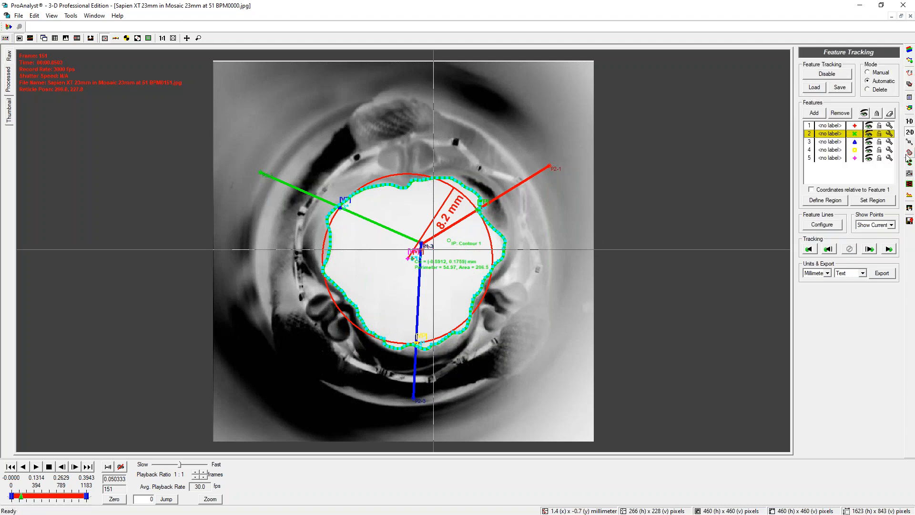
{"action": "left_click_drag", "start_coordinate": [411, 257], "coordinate": [409, 258]}
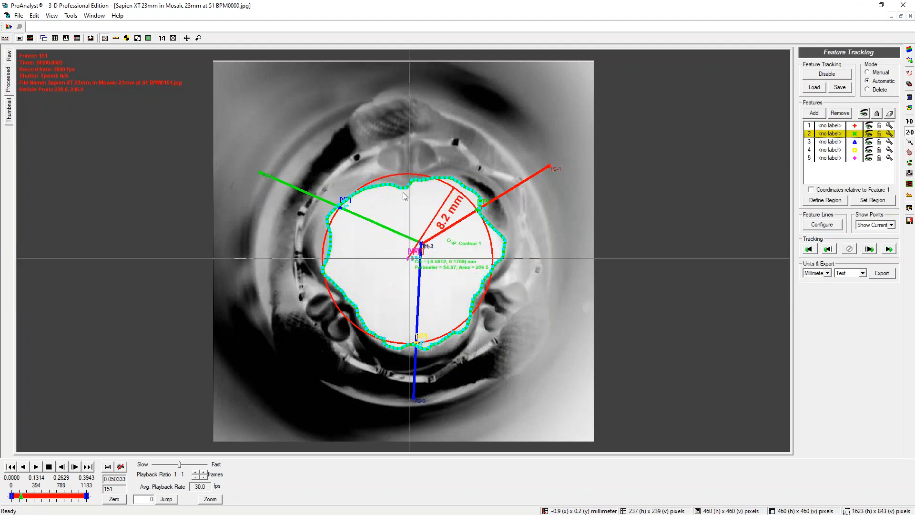
{"action": "left_click", "coordinate": [430, 353]}
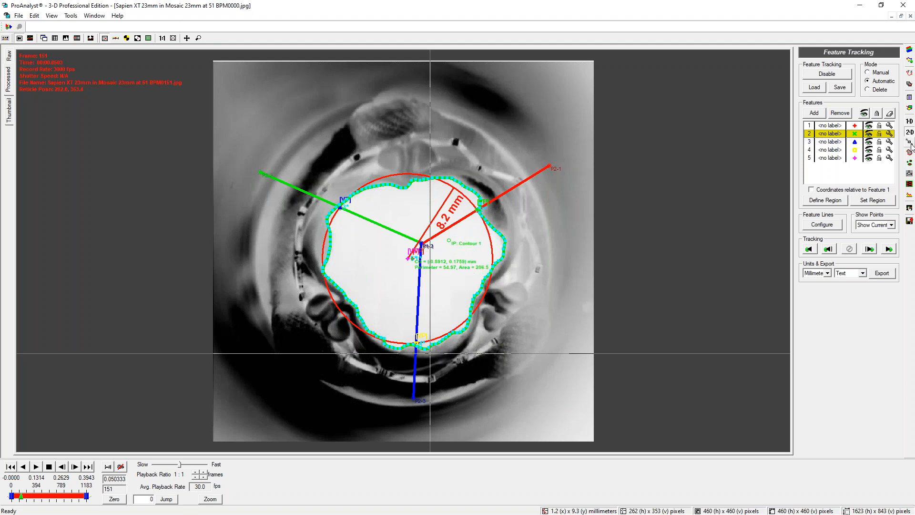
- Inspect feature 1's virtual point settings, which take the centre of contour 1 from contour tracking
{"action": "left_click", "coordinate": [889, 126]}
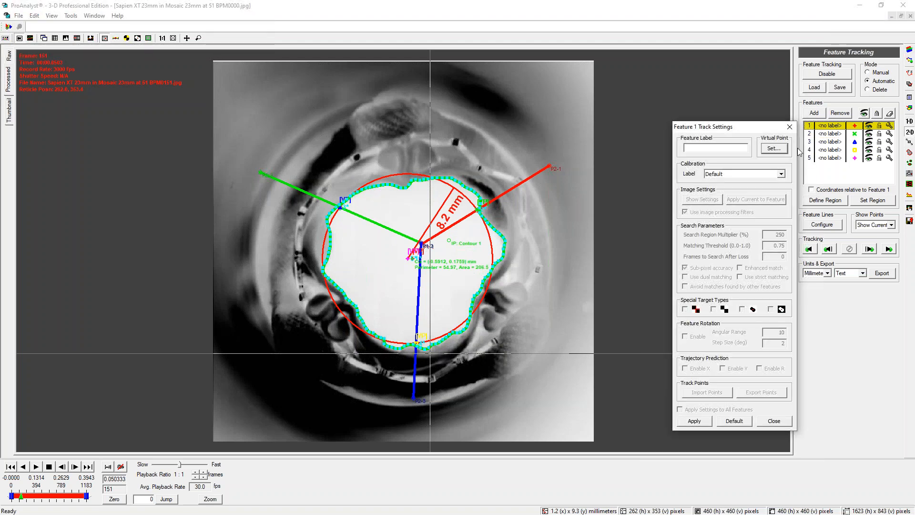
{"action": "left_click", "coordinate": [780, 150]}
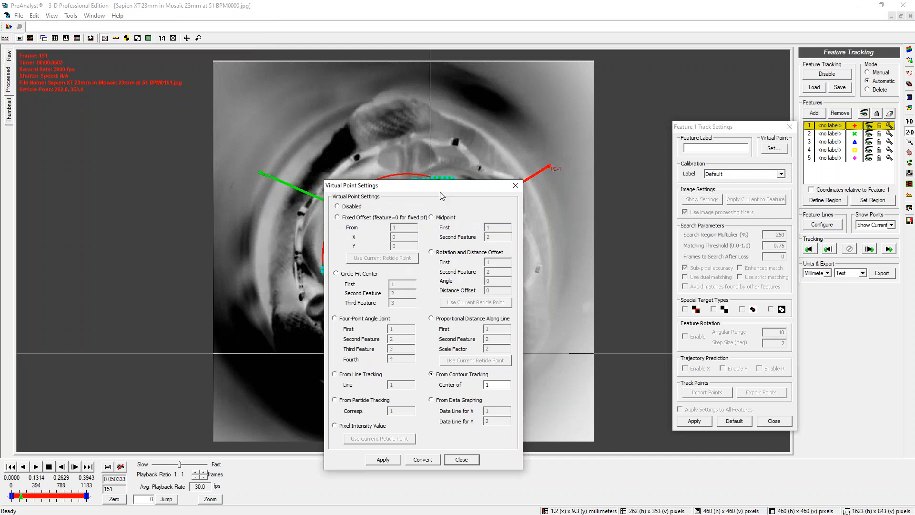
{"action": "left_click_drag", "start_coordinate": [455, 188], "coordinate": [598, 91]}
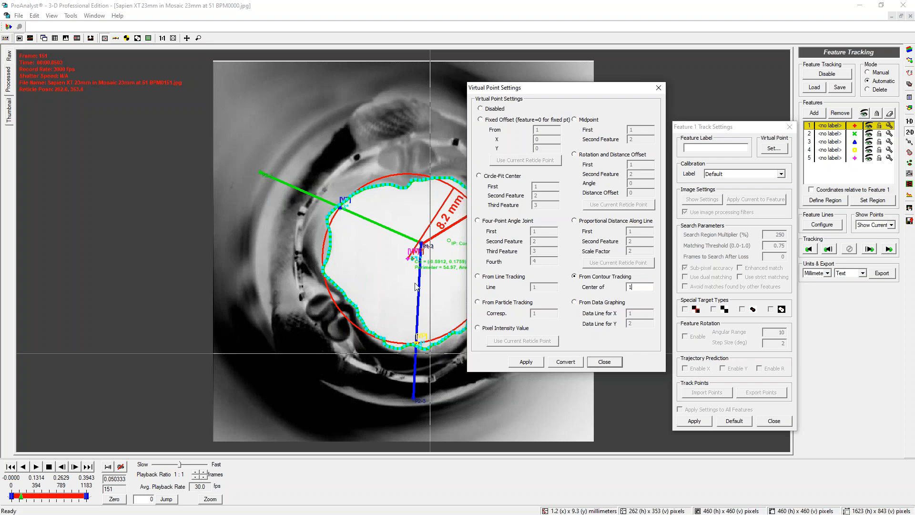
{"action": "left_click", "coordinate": [611, 362]}
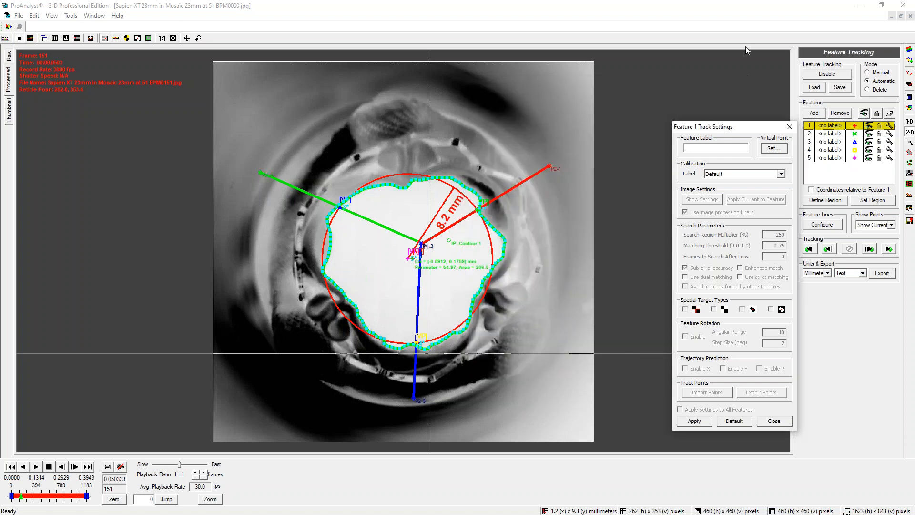
{"action": "left_click", "coordinate": [790, 126]}
- Inspect feature 2's virtual point settings, which use line 1 from line tracking
{"action": "left_click", "coordinate": [830, 137]}
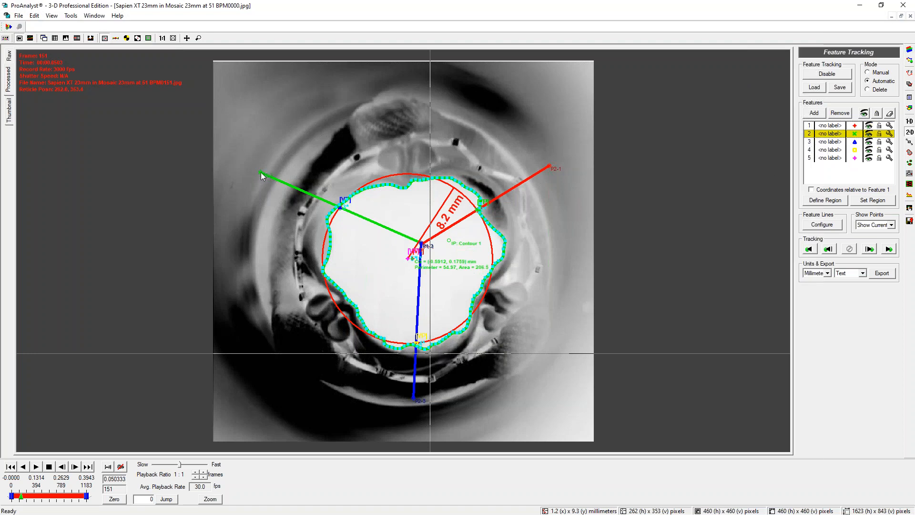
{"action": "left_click", "coordinate": [889, 134]}
{"action": "left_click", "coordinate": [781, 148]}
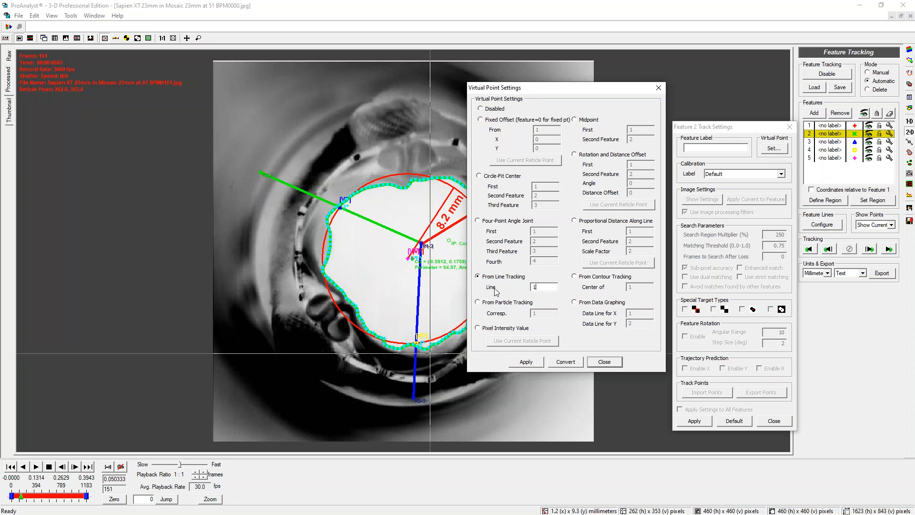
{"action": "left_click", "coordinate": [659, 88]}
{"action": "left_click", "coordinate": [790, 127]}
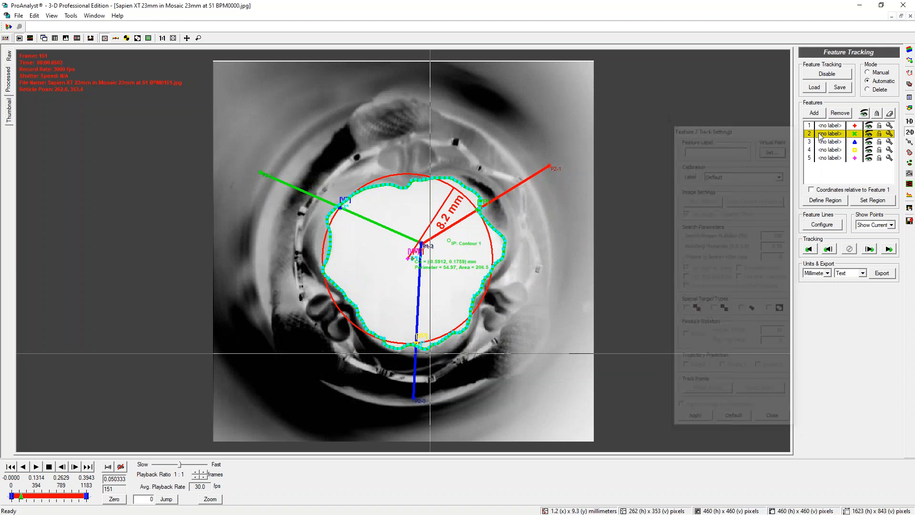
- Select feature 3, and inspect feature 4's virtual point settings, which use line 3 from line tracking
{"action": "left_click", "coordinate": [889, 141]}
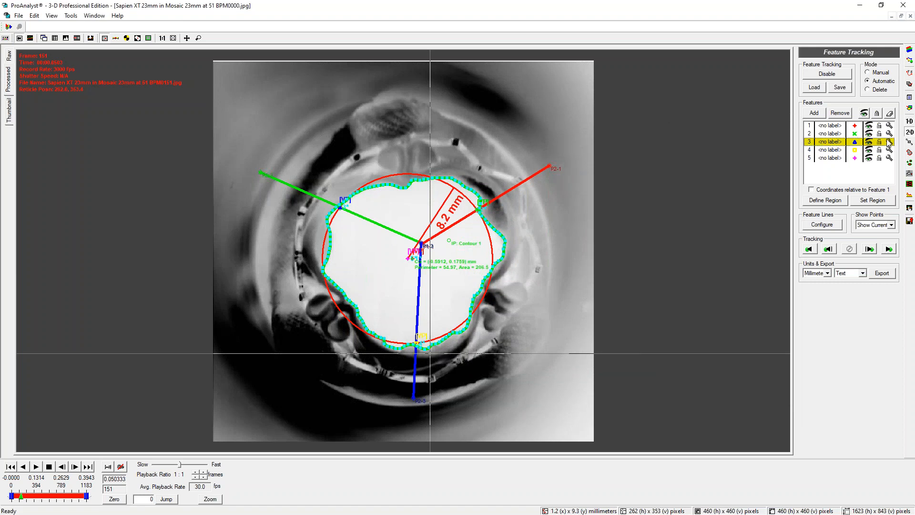
{"action": "left_click", "coordinate": [889, 149]}
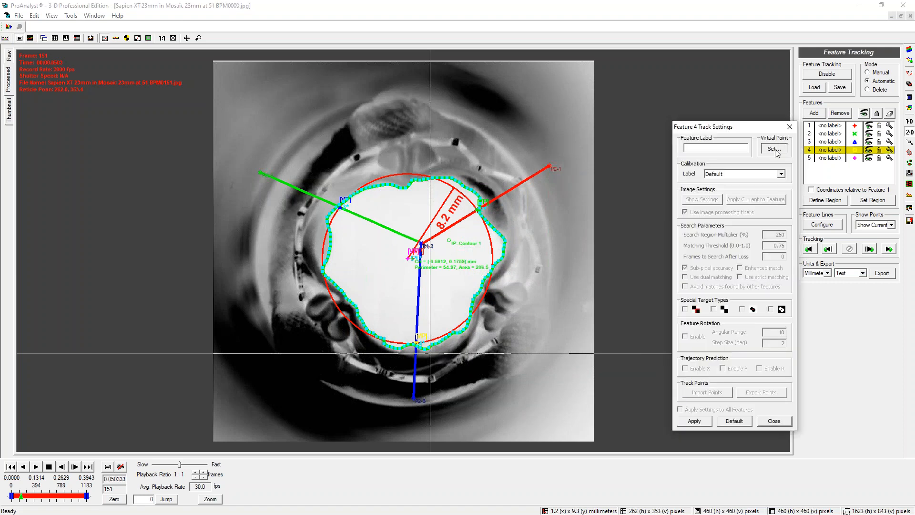
{"action": "left_click", "coordinate": [774, 148]}
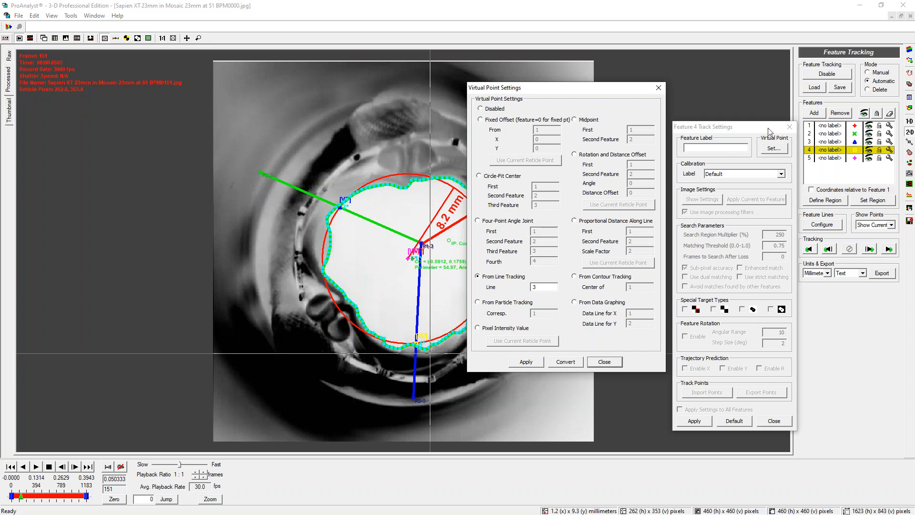
{"action": "left_click", "coordinate": [659, 87]}
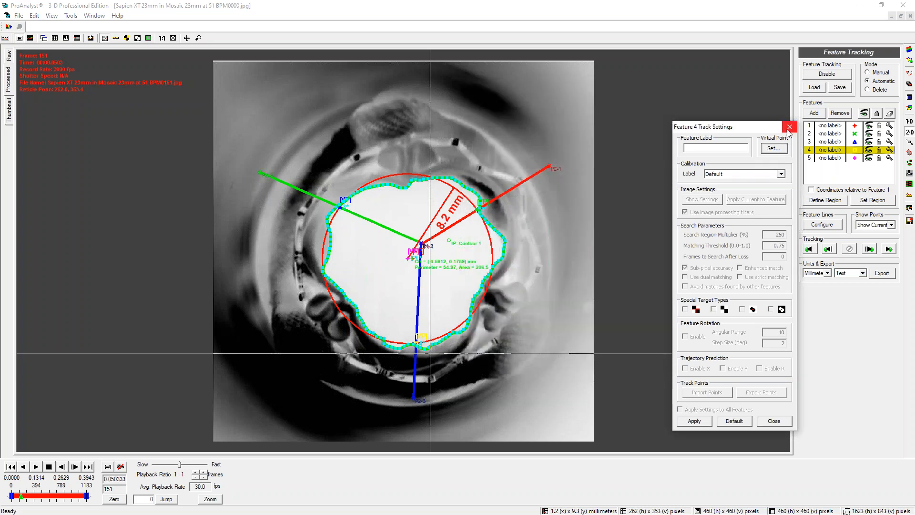
{"action": "left_click", "coordinate": [790, 127]}
- Inspect feature 5's virtual point settings, a circle-fit center through features 2, 3 and 4
{"action": "left_click", "coordinate": [825, 160]}
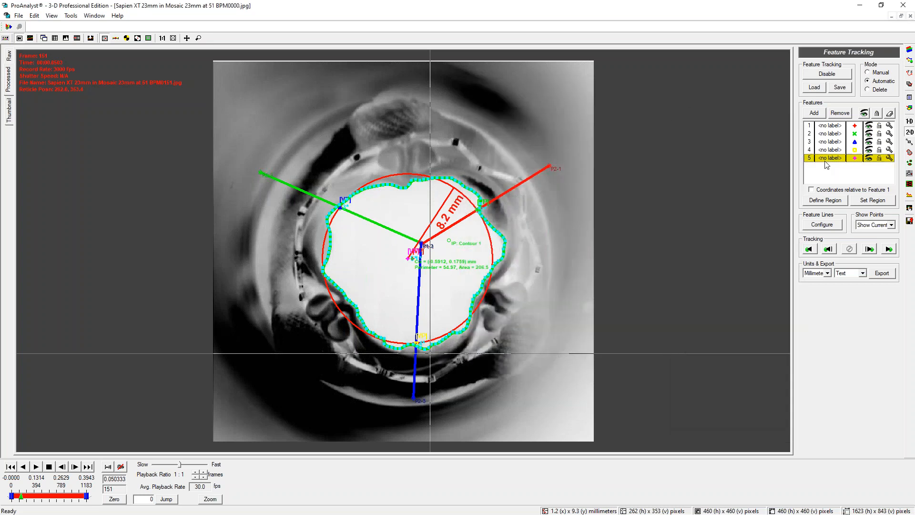
{"action": "left_click", "coordinate": [889, 157]}
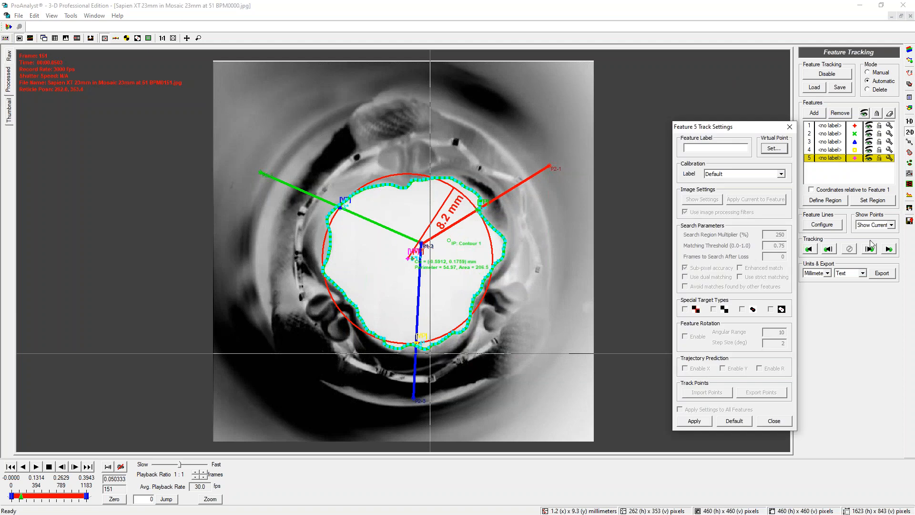
{"action": "left_click", "coordinate": [772, 149]}
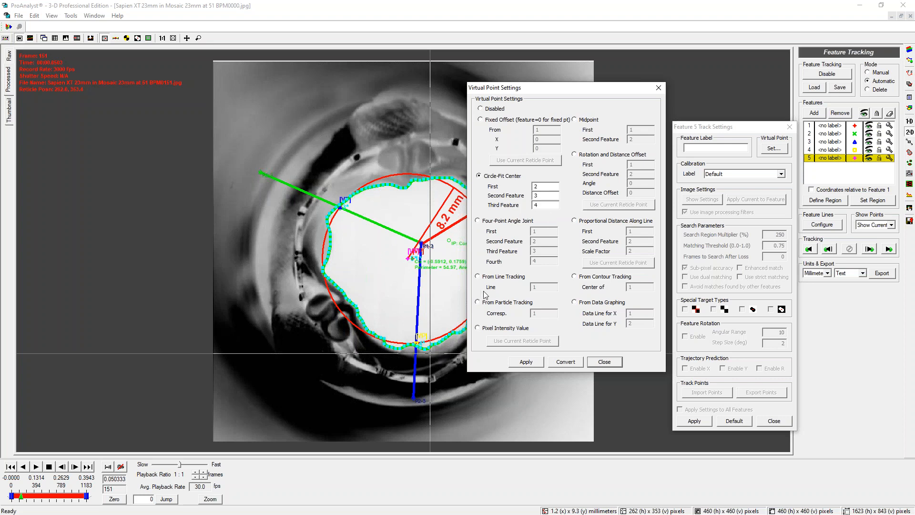
{"action": "left_click", "coordinate": [604, 362]}
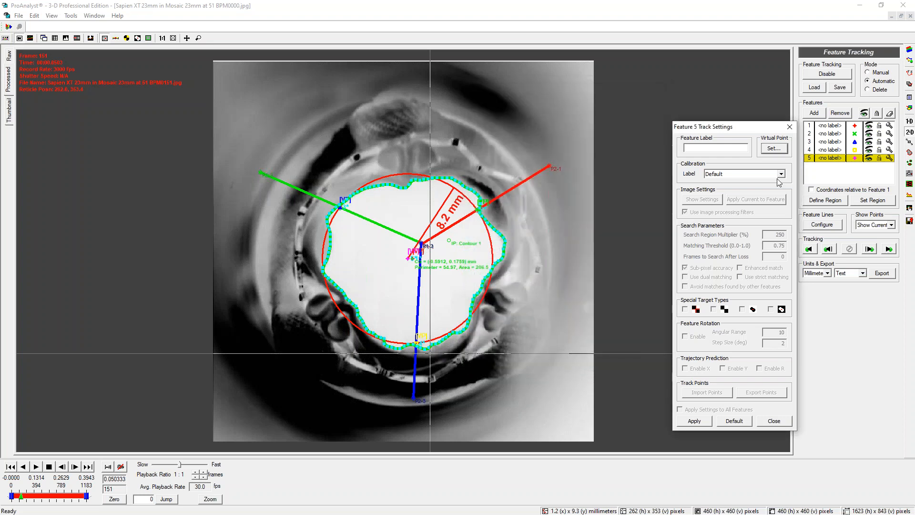
{"action": "left_click", "coordinate": [790, 127]}
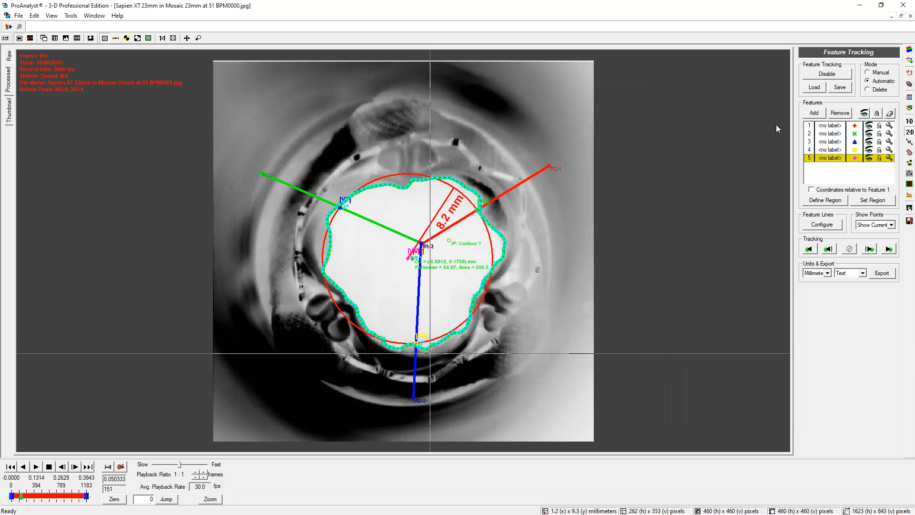
- Compare the contour centre with the circle-fit centre up close, placing the reticle on each virtual point
{"action": "left_click", "coordinate": [411, 254]}
{"action": "scroll", "coordinate": [409, 259], "scroll_direction": "up", "scroll_amount": 8}
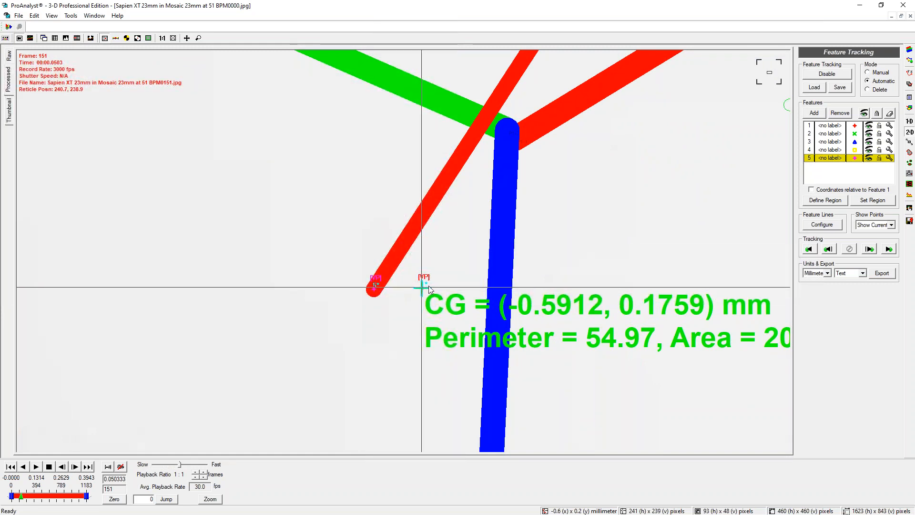
{"action": "left_click", "coordinate": [373, 287]}
{"action": "scroll", "coordinate": [385, 287], "scroll_direction": "down", "scroll_amount": 1}
{"action": "scroll", "coordinate": [385, 288], "scroll_direction": "down", "scroll_amount": 1}
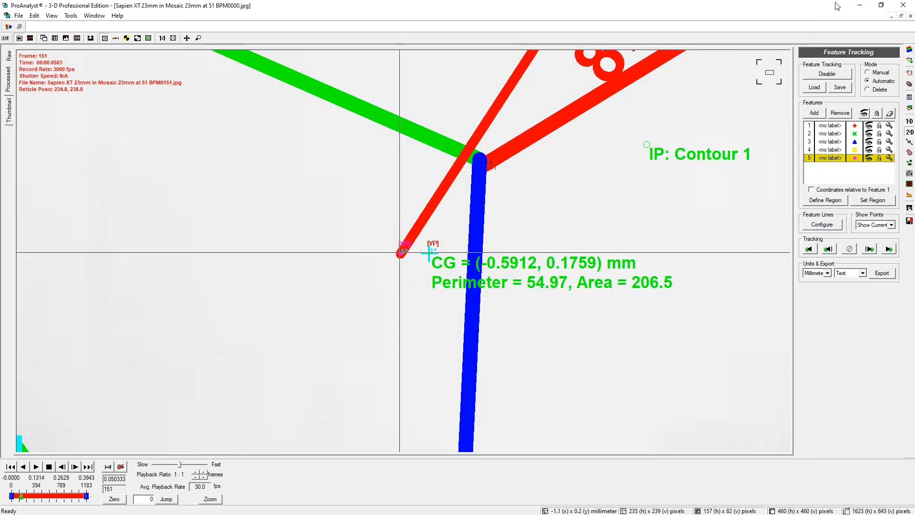
- Close the Sapien XT video and restore the minimized lucky supply tattoo video
{"action": "left_click", "coordinate": [901, 20]}
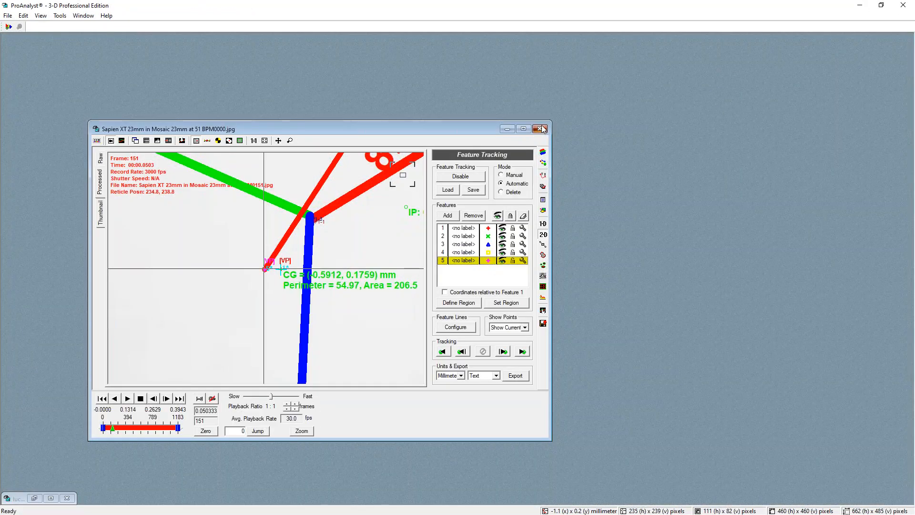
{"action": "left_click", "coordinate": [526, 127]}
{"action": "left_click", "coordinate": [18, 500]}
{"action": "left_click", "coordinate": [29, 414]}
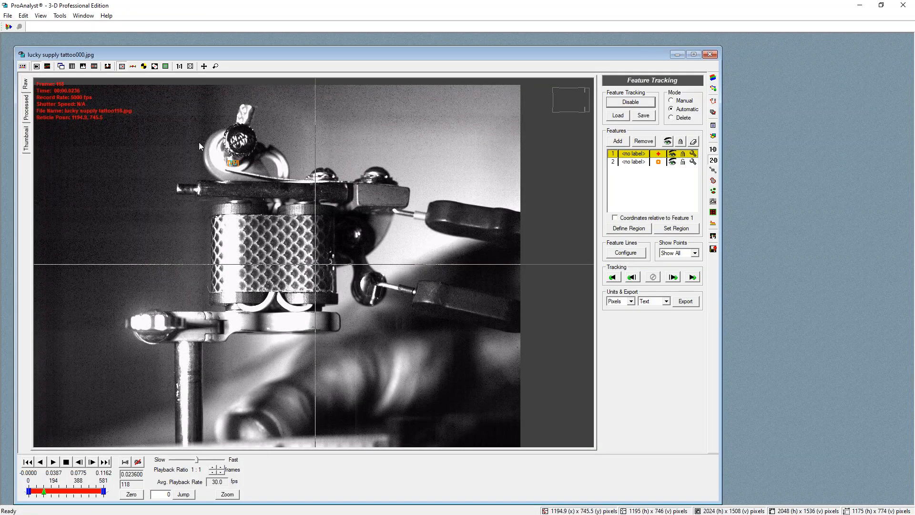
- Examine the two virtual points beside the spring contact at frames 118 and 355, placing the reticle near them
{"action": "left_click", "coordinate": [215, 168]}
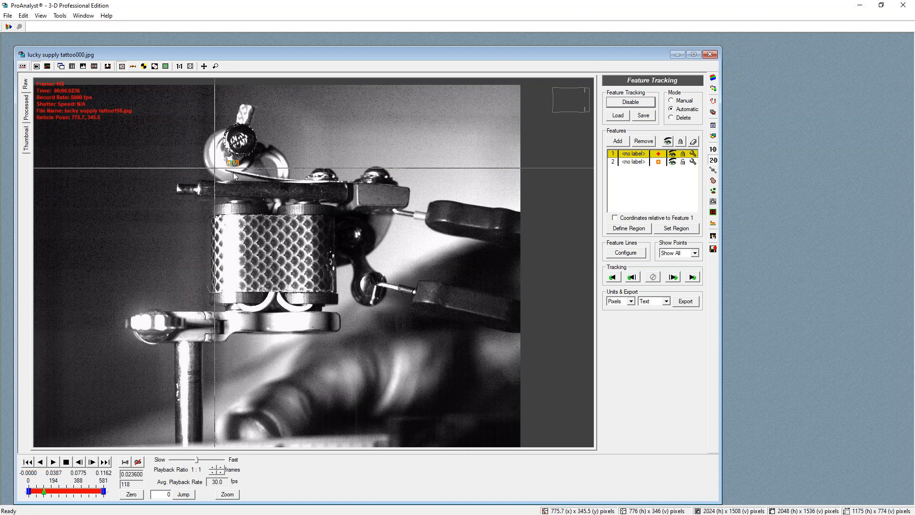
{"action": "scroll", "coordinate": [220, 169], "scroll_direction": "up", "scroll_amount": 6}
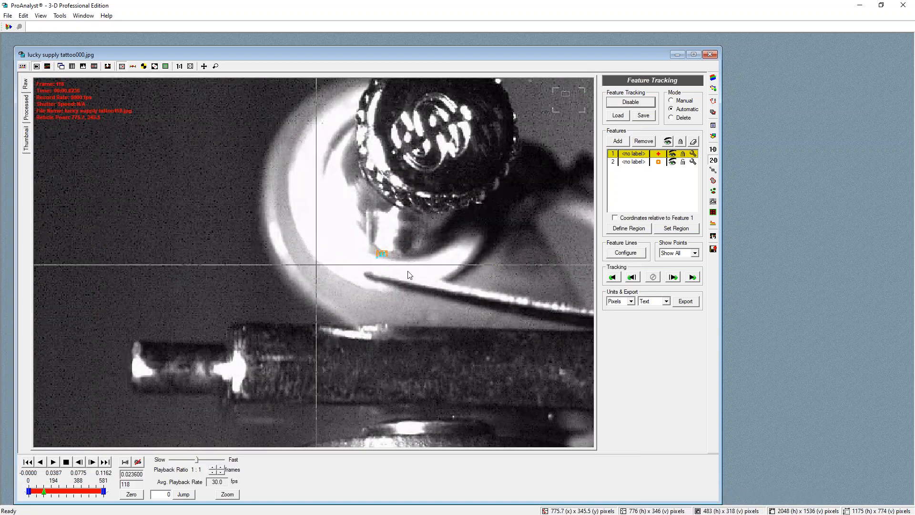
{"action": "scroll", "coordinate": [408, 271], "scroll_direction": "down", "scroll_amount": 1}
{"action": "left_click", "coordinate": [415, 261]}
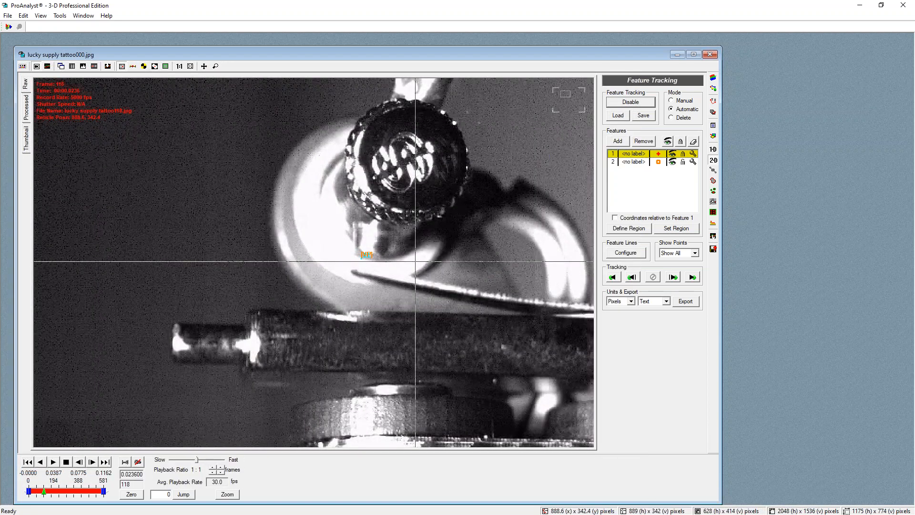
{"action": "left_click_drag", "start_coordinate": [45, 496], "coordinate": [76, 495]}
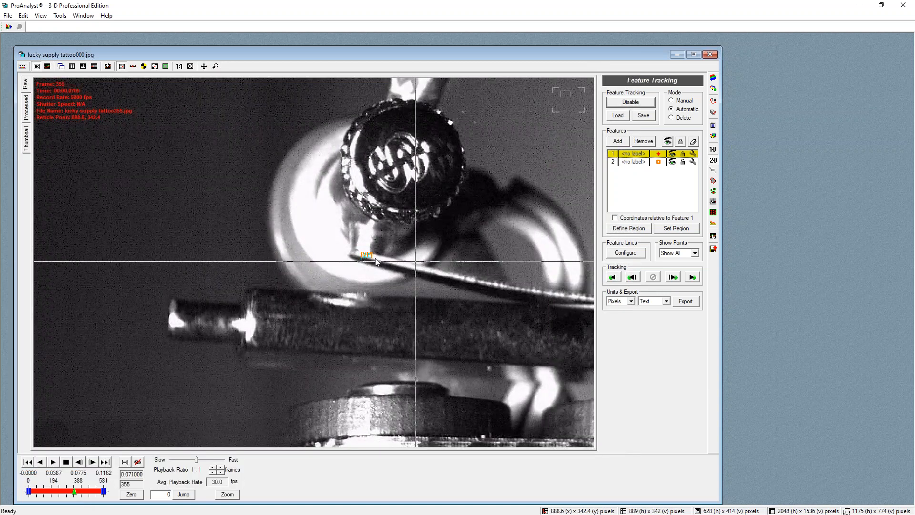
{"action": "left_click", "coordinate": [365, 260]}
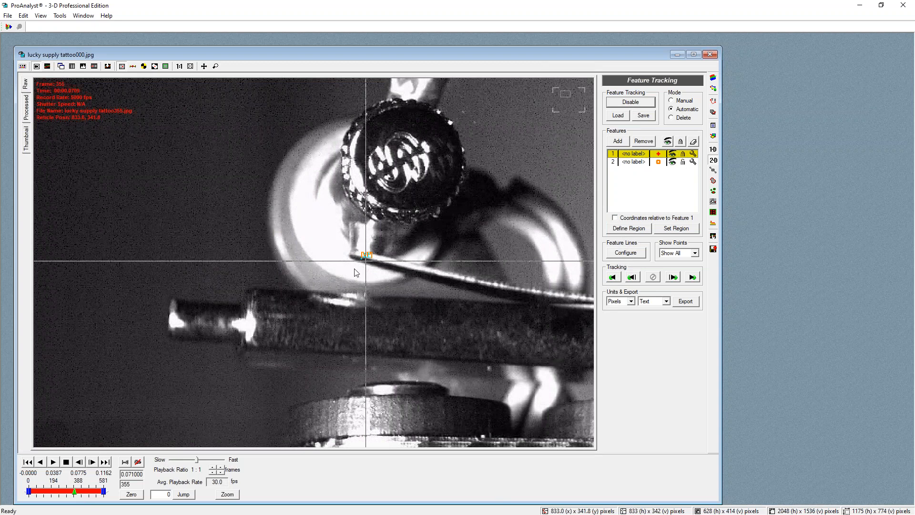
- Inspect feature 1's virtual point settings, which use the pixel intensity value
{"action": "left_click", "coordinate": [693, 156]}
{"action": "left_click", "coordinate": [577, 177]}
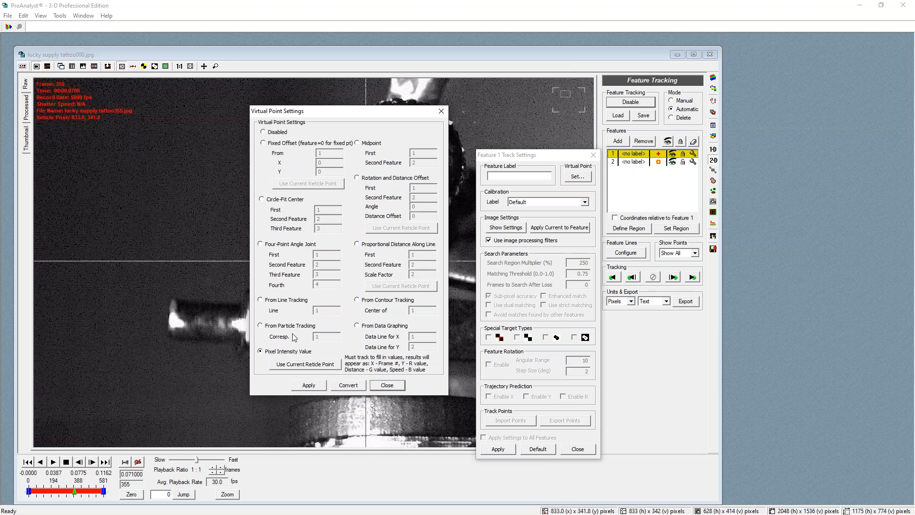
{"action": "left_click", "coordinate": [387, 385]}
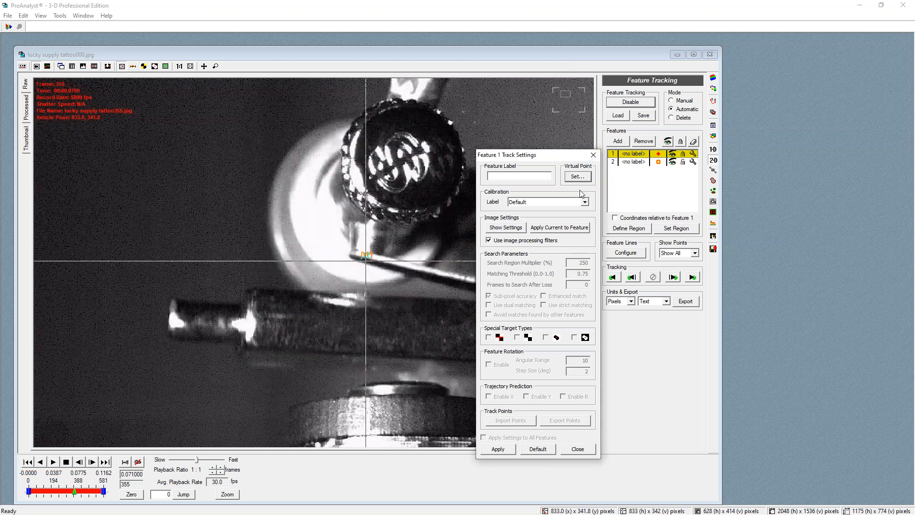
{"action": "left_click", "coordinate": [592, 155]}
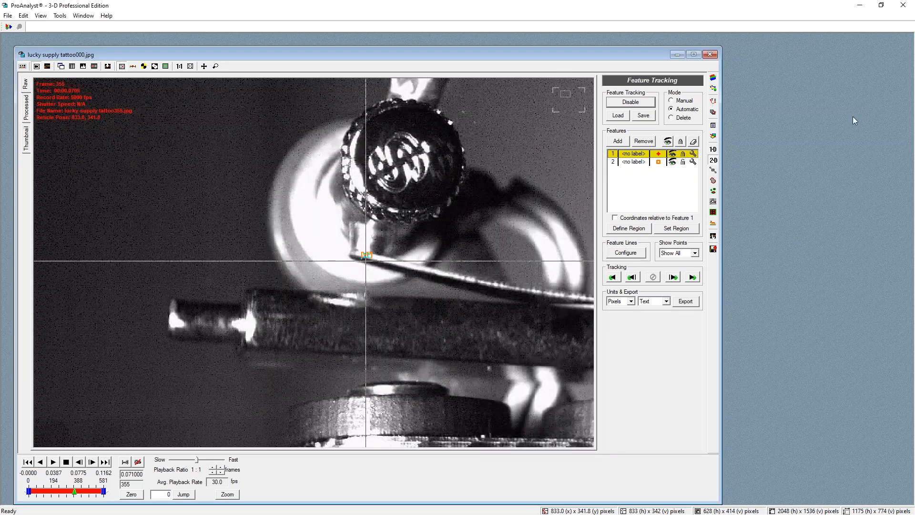
- Examine the spring contact in black and white at maximum contrast, and reset all image processing settings
{"action": "left_click", "coordinate": [714, 77]}
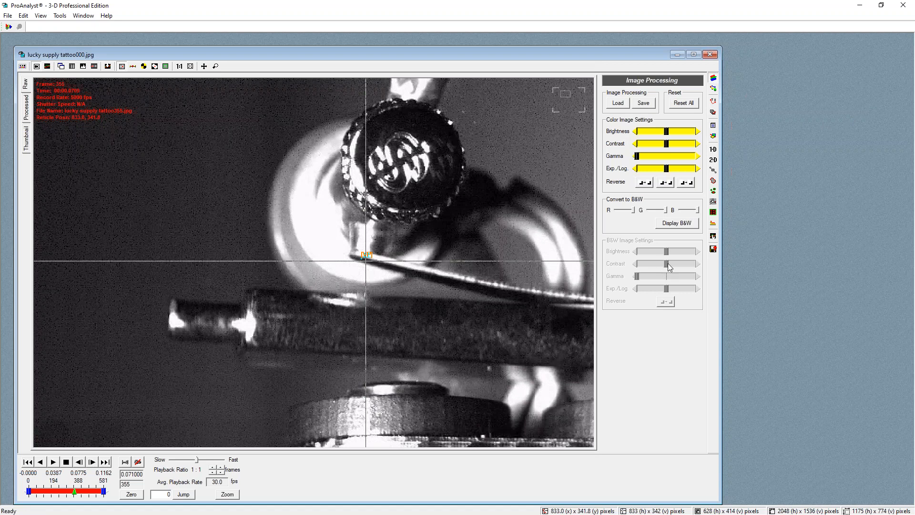
{"action": "left_click", "coordinate": [689, 225]}
{"action": "left_click_drag", "start_coordinate": [666, 264], "coordinate": [696, 269]}
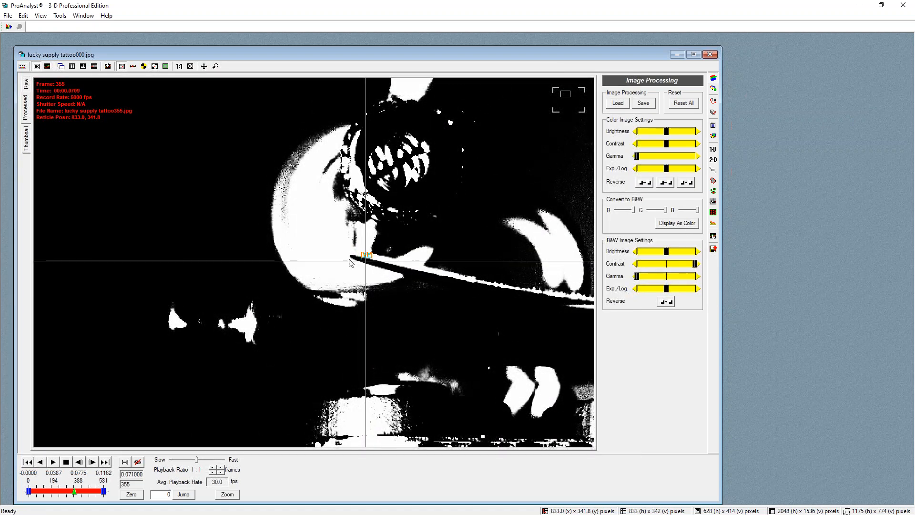
{"action": "scroll", "coordinate": [363, 264], "scroll_direction": "up", "scroll_amount": 5}
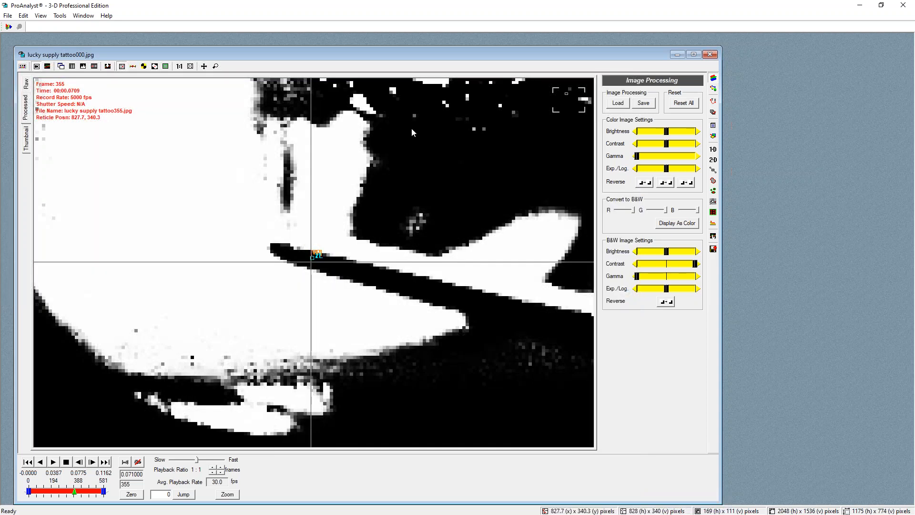
{"action": "left_click", "coordinate": [683, 103]}
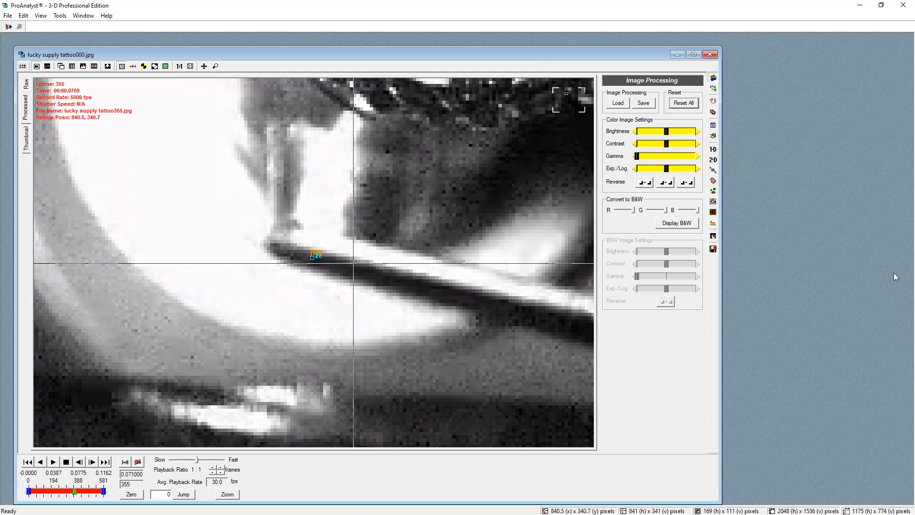
- Add the Y values of feature 1 and feature 2 as 2D lines to the graph
{"action": "left_click", "coordinate": [713, 236]}
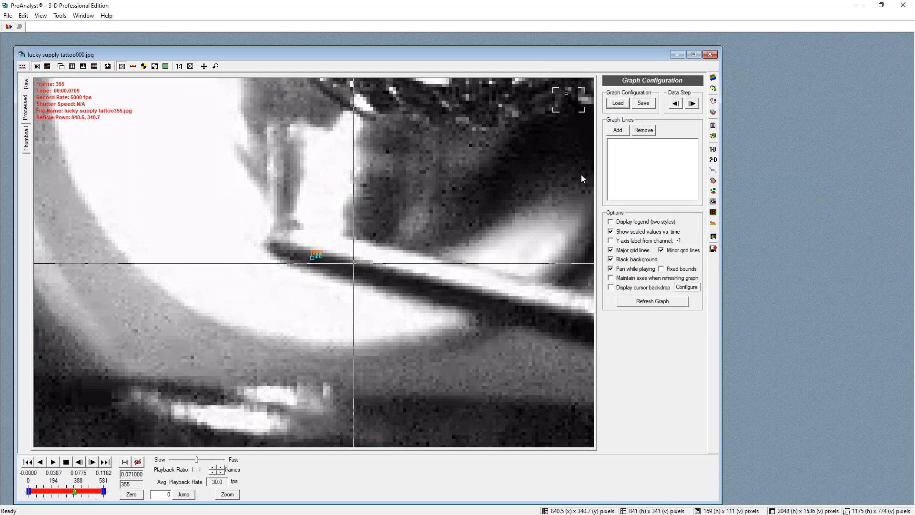
{"action": "left_click", "coordinate": [615, 132]}
{"action": "left_click", "coordinate": [394, 206]}
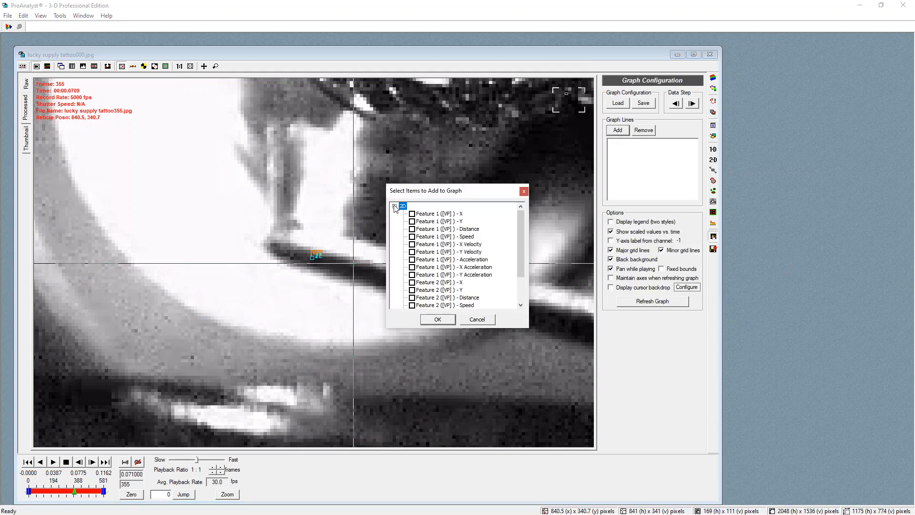
{"action": "left_click", "coordinate": [412, 221]}
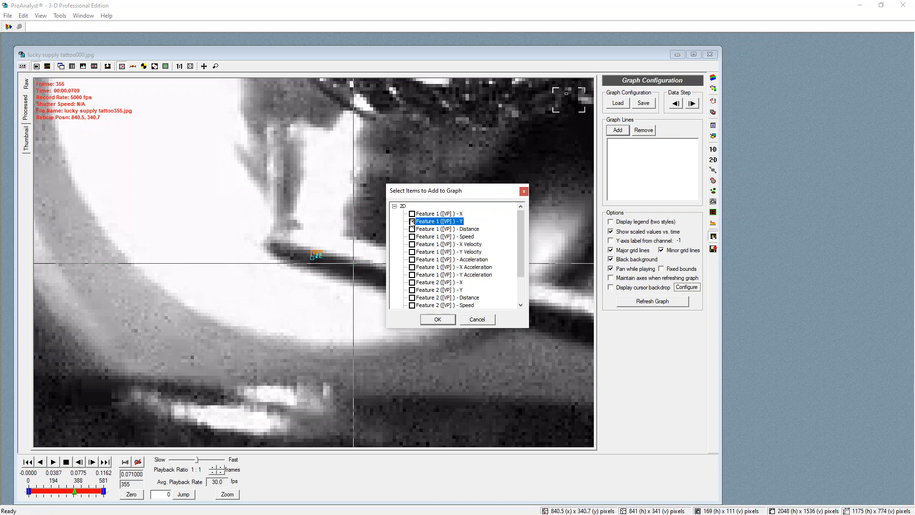
{"action": "left_click", "coordinate": [413, 290]}
{"action": "left_click", "coordinate": [438, 320]}
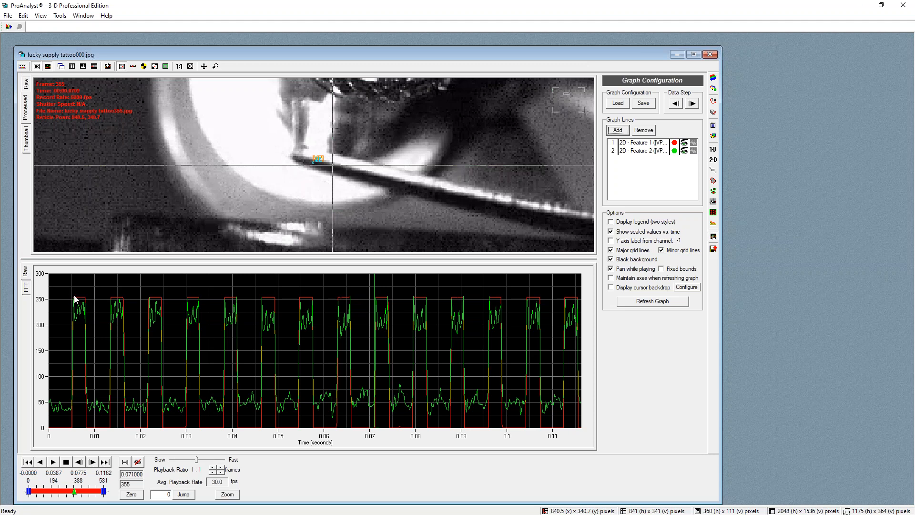
- Hide feature 2's graph line and move the playback position to frame 274
{"action": "left_click", "coordinate": [676, 144]}
{"action": "left_click", "coordinate": [675, 154]}
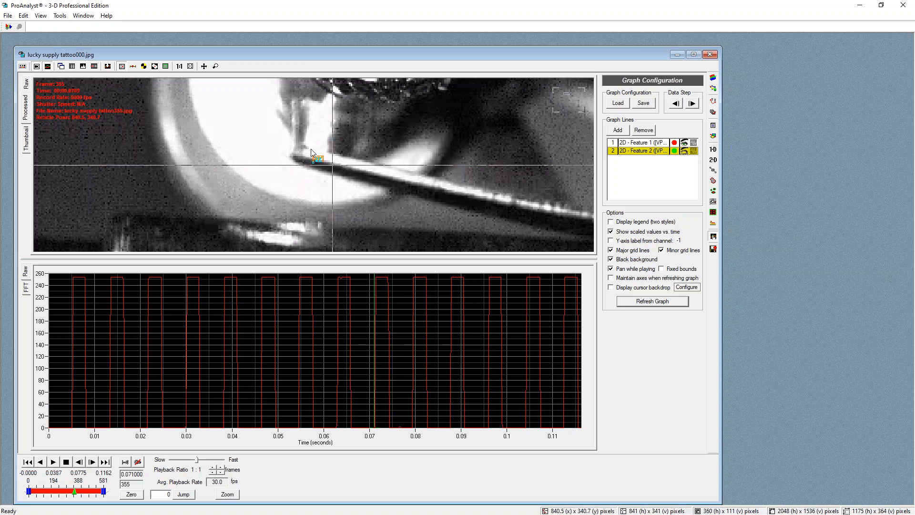
{"action": "left_click_drag", "start_coordinate": [74, 491], "coordinate": [68, 492]}
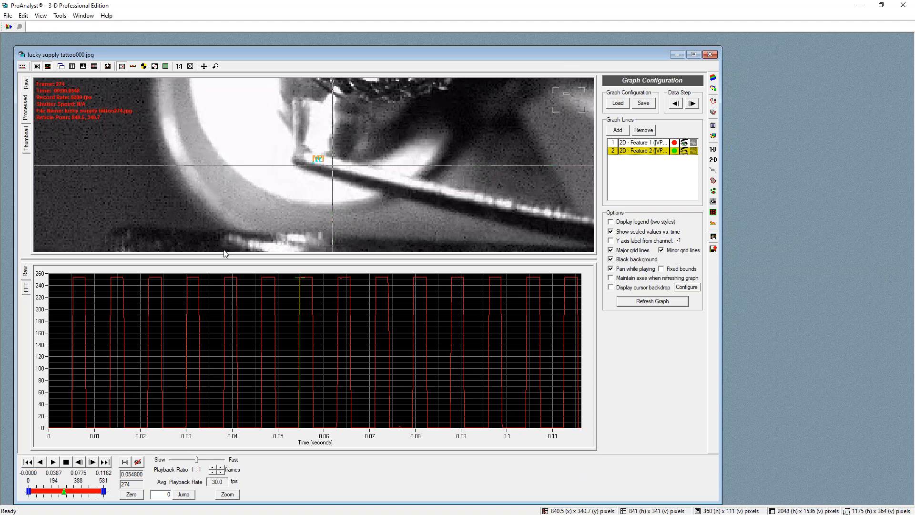
- Close the tattoo video without saving its 2-D tracking changes, and switch to the slideshow's Session 4 Summary slide
{"action": "left_click", "coordinate": [710, 54]}
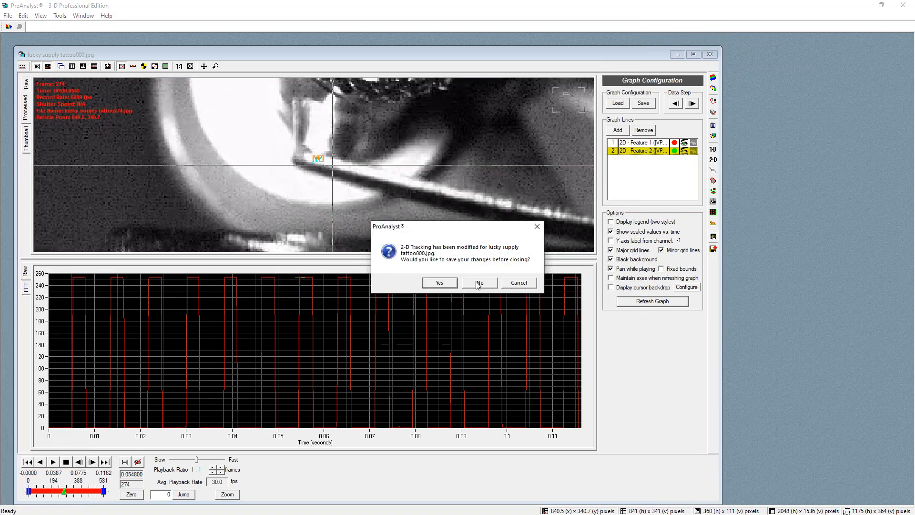
{"action": "left_click", "coordinate": [481, 283]}
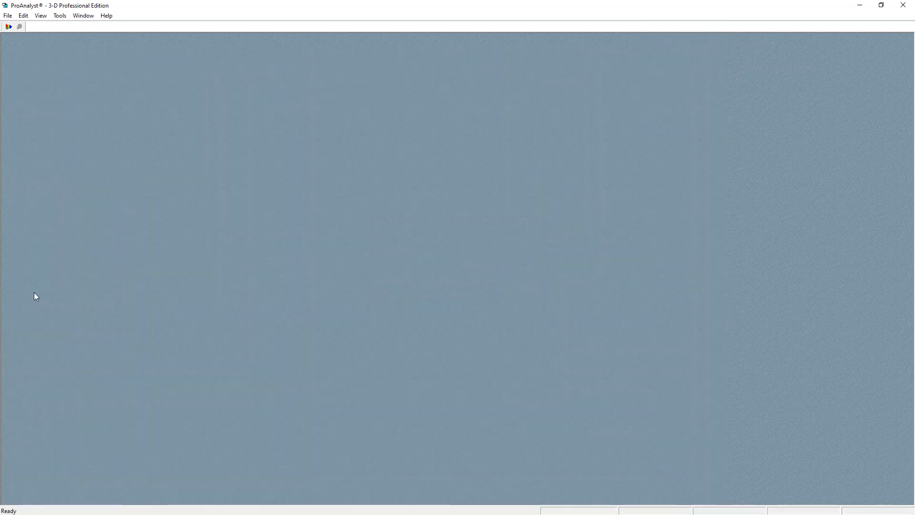
{"action": "left_click", "coordinate": [859, 5]}
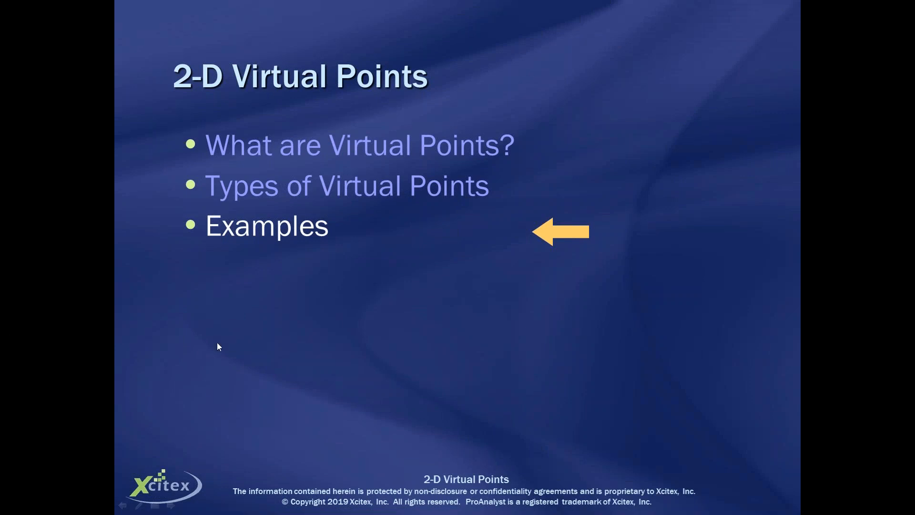
{"action": "key", "text": "Right"}
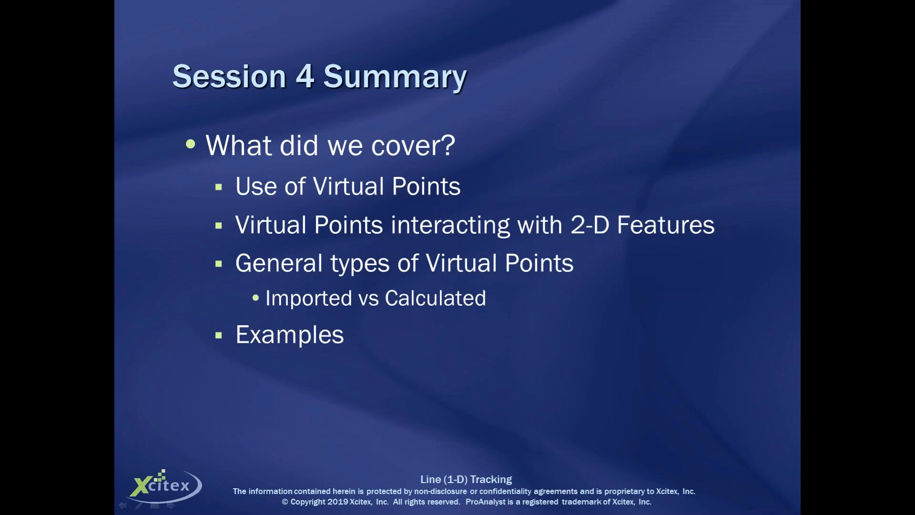